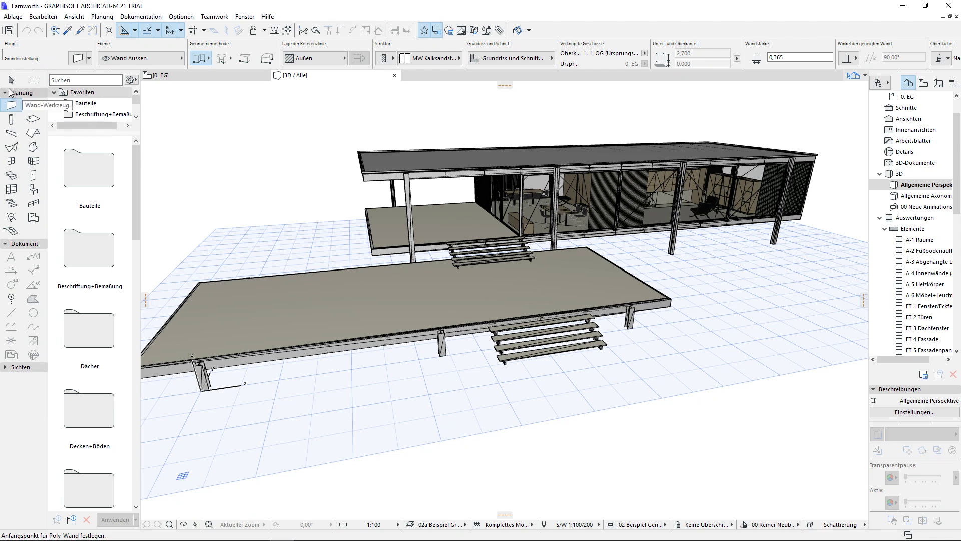
# Step: Save the Farnworth project with its current 3D house model
pyautogui.click(14, 31)
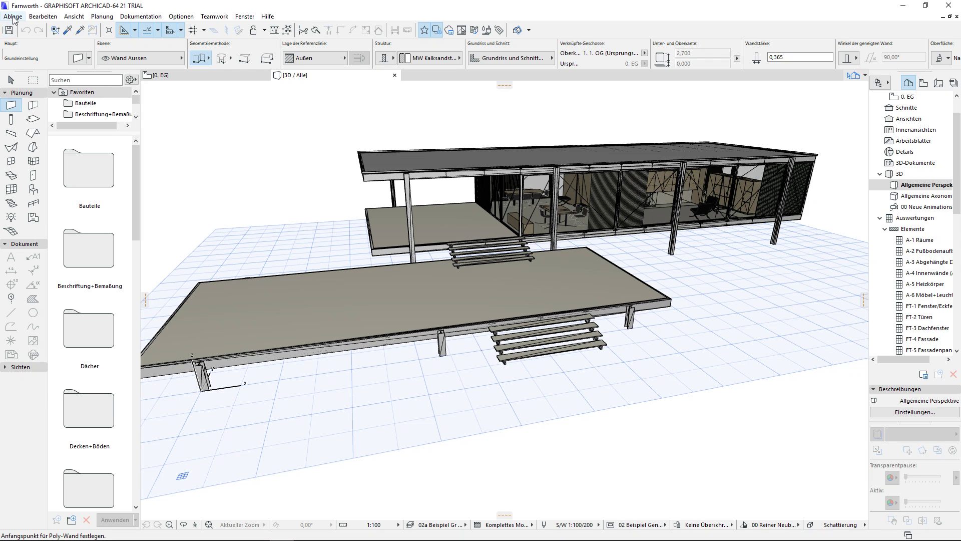
# Step: Save the 3D model as a SketchUp (*.skp) file named Farnworth in the Export folder
pyautogui.click(13, 17)
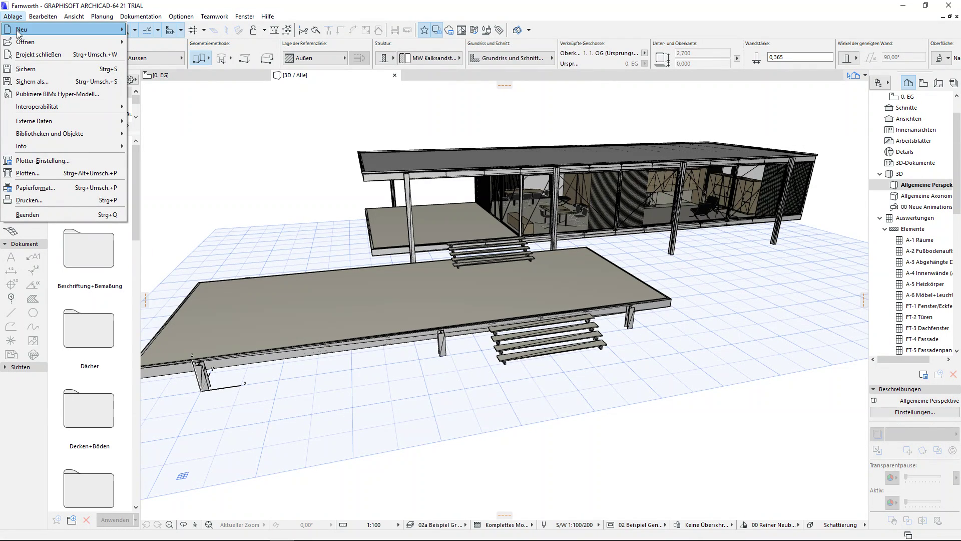
pyautogui.click(33, 82)
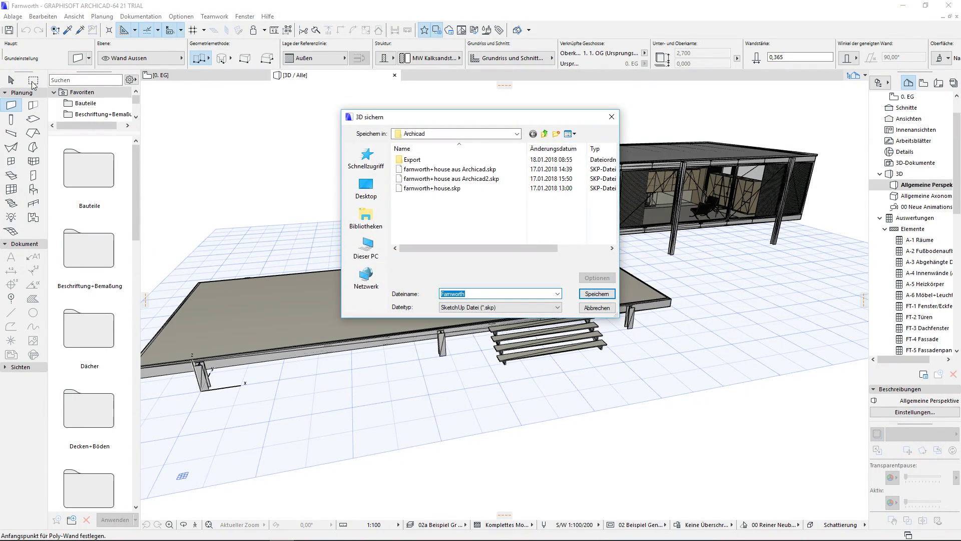
pyautogui.click(517, 308)
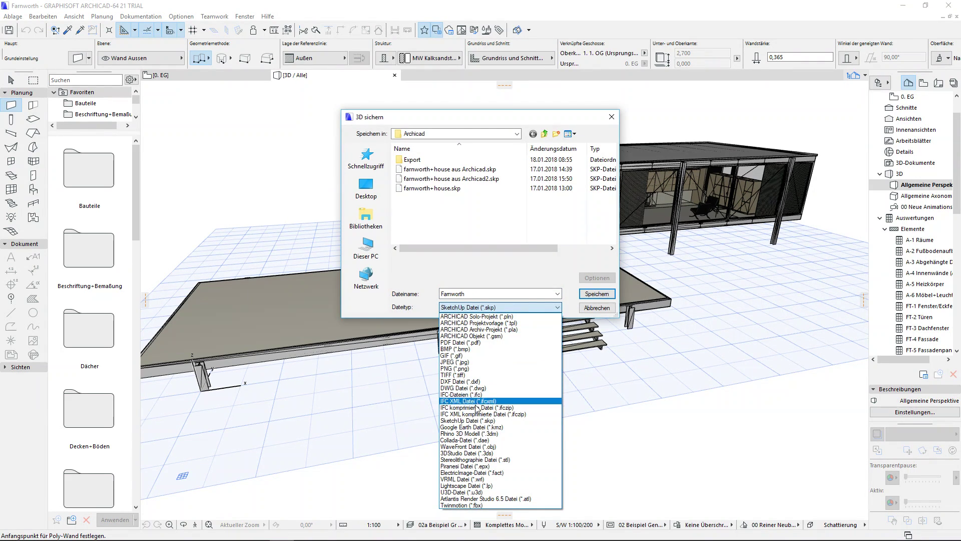
pyautogui.click(471, 422)
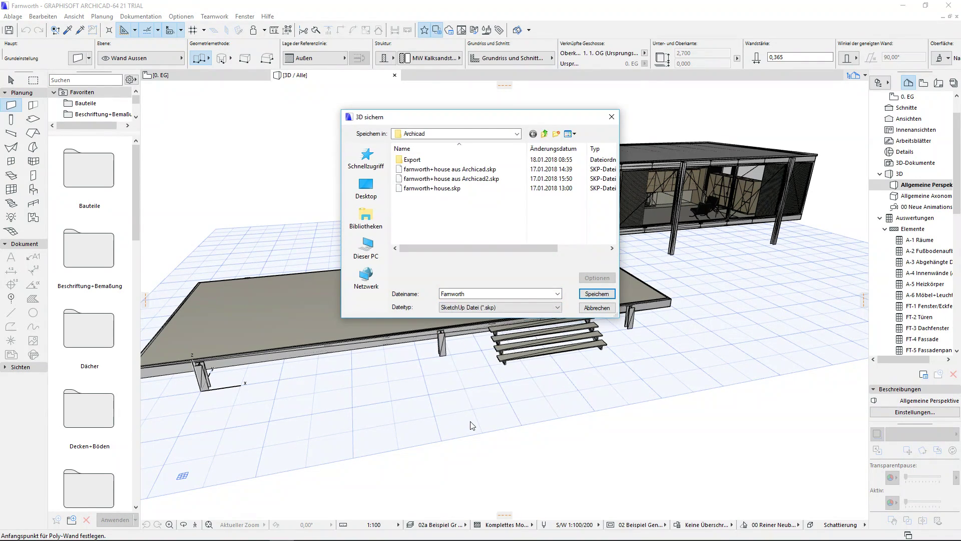
pyautogui.doubleClick(419, 161)
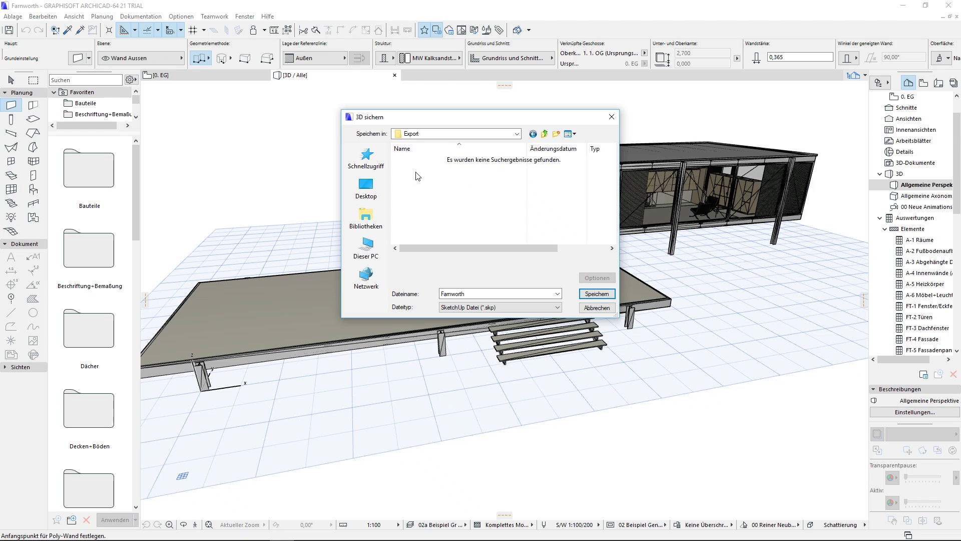
pyautogui.doubleClick(454, 293)
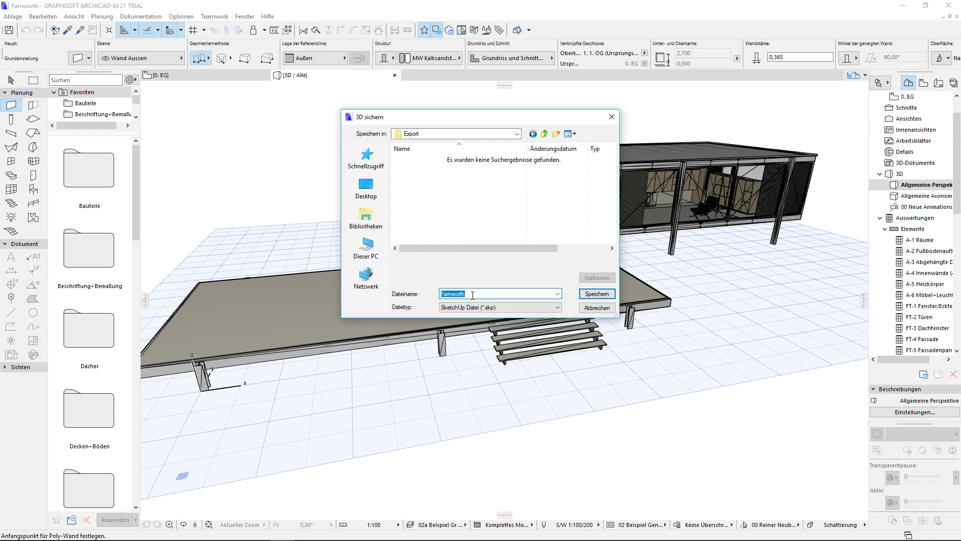
pyautogui.click(592, 293)
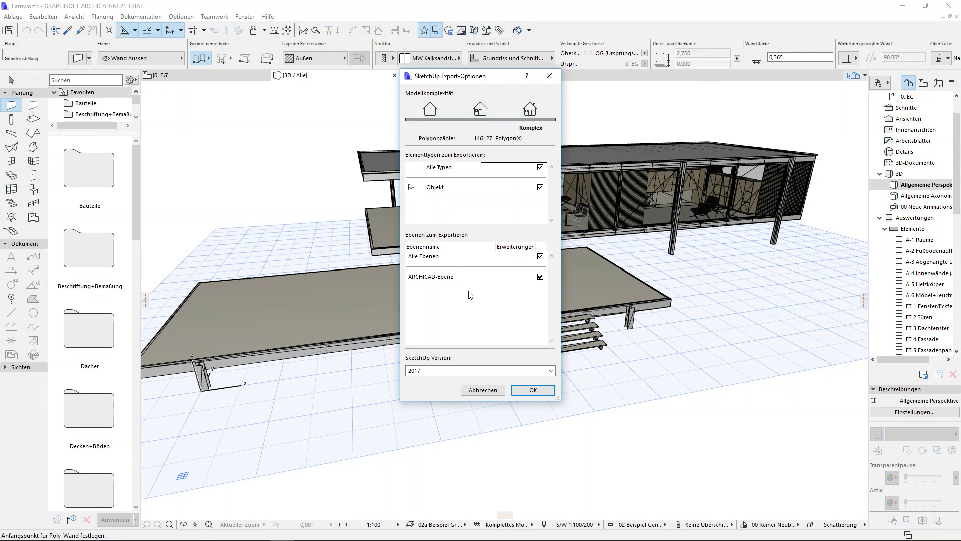
# Step: Export the Farnworth model with SketchUp version 2017 selected
pyautogui.click(456, 371)
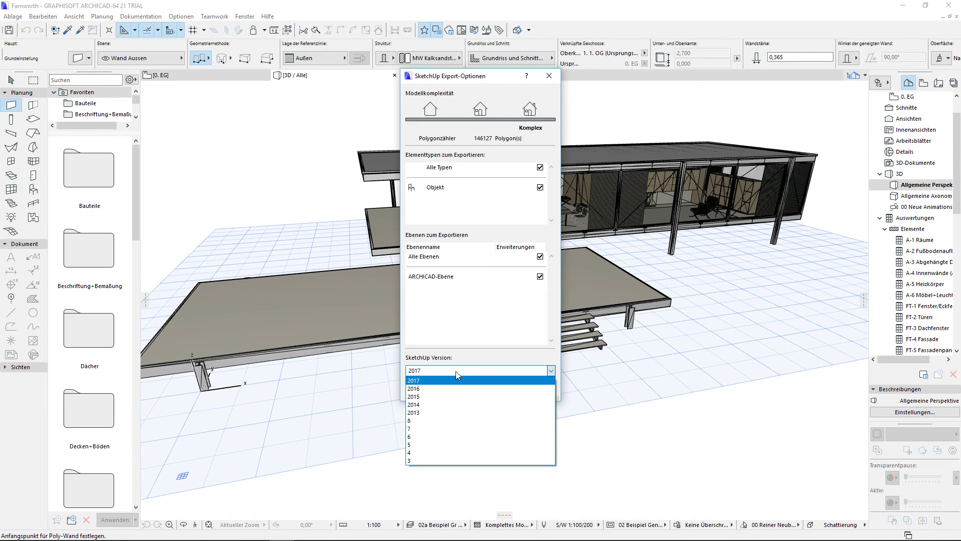
pyautogui.click(425, 380)
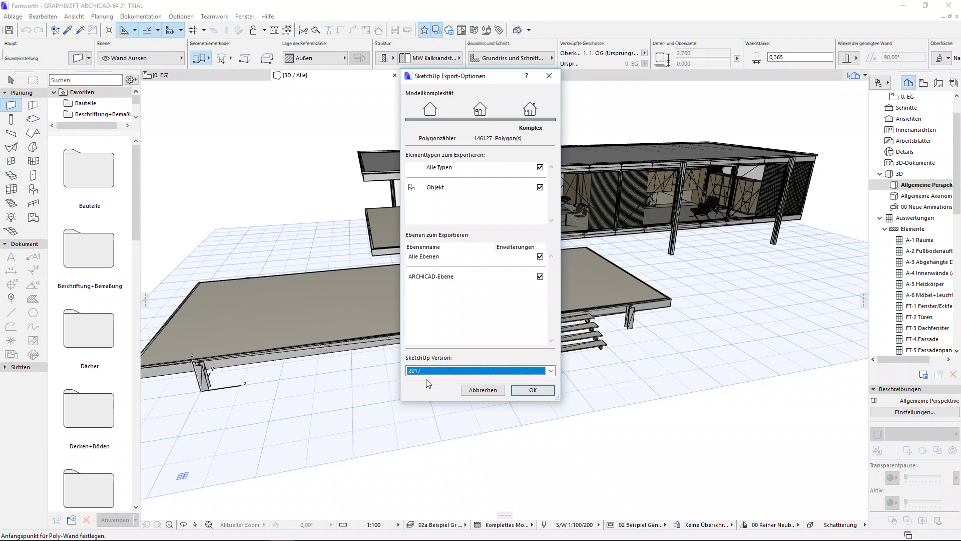
pyautogui.click(541, 393)
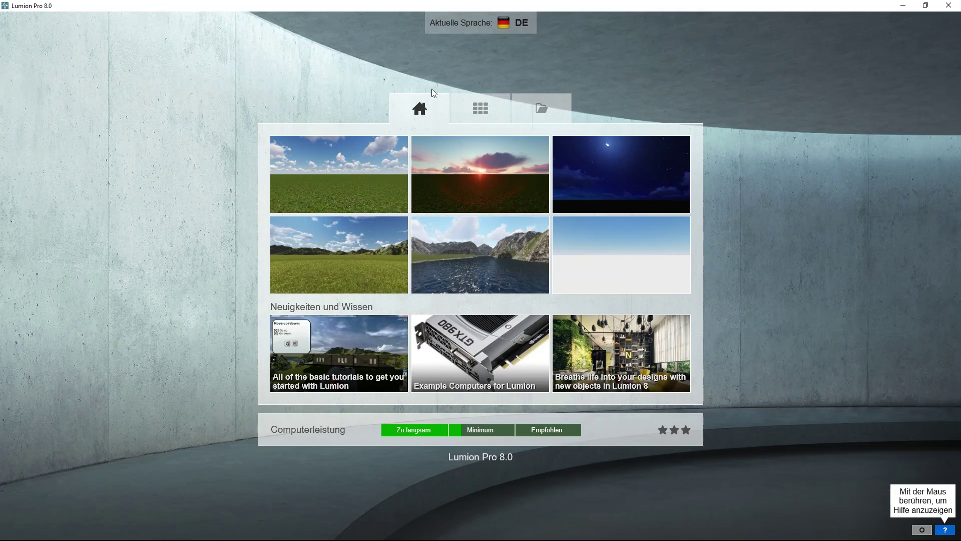
# Step: Start a plain-sky grass scene and import Farnworth.skp into the library as Farnworth
pyautogui.click(314, 171)
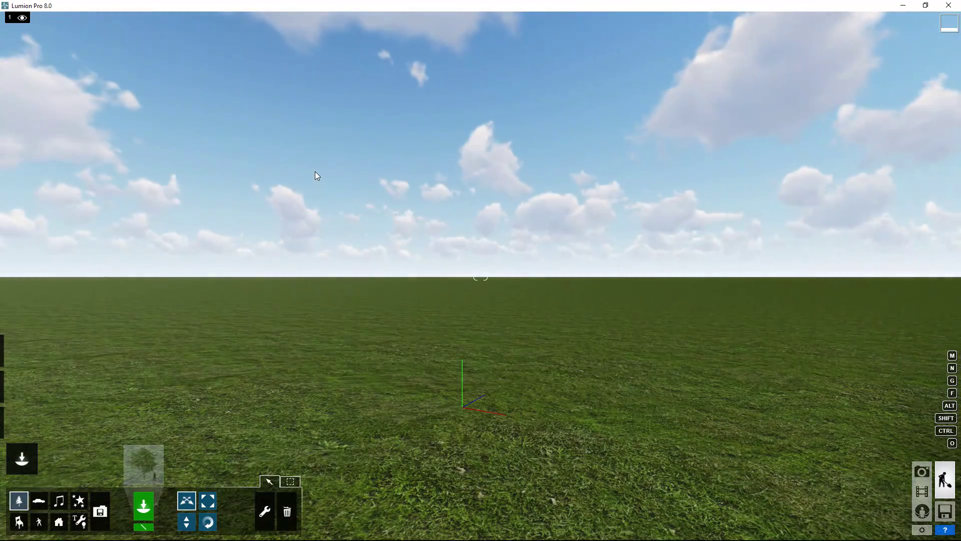
pyautogui.click(105, 506)
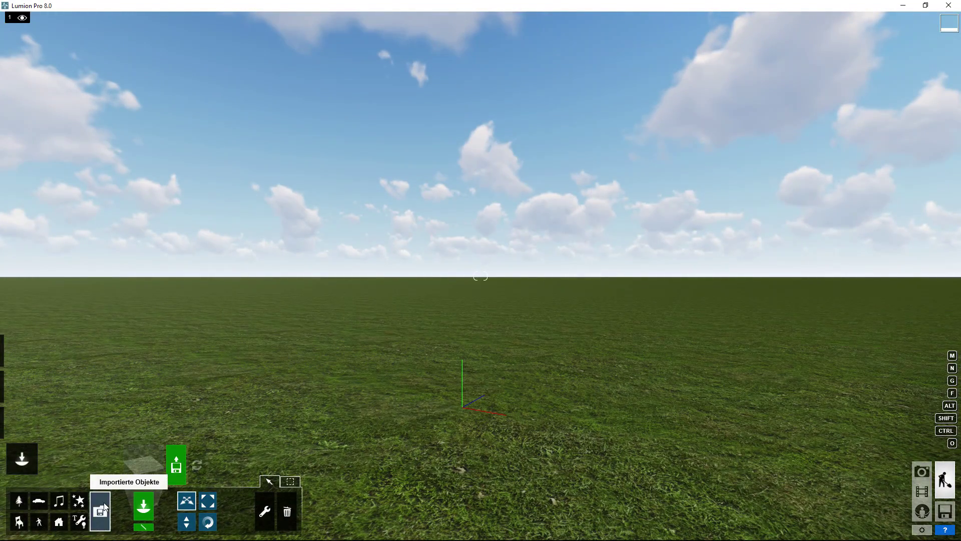
pyautogui.click(175, 464)
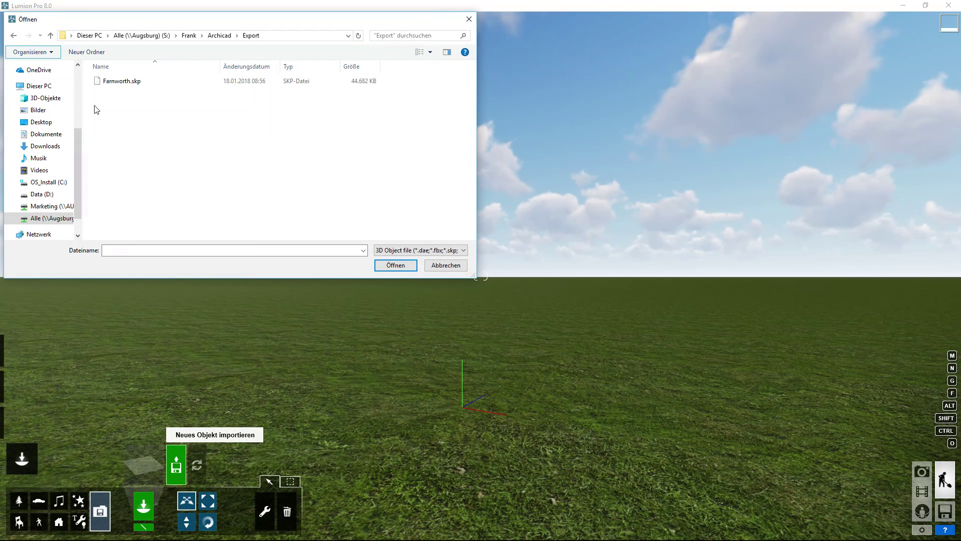
pyautogui.click(115, 83)
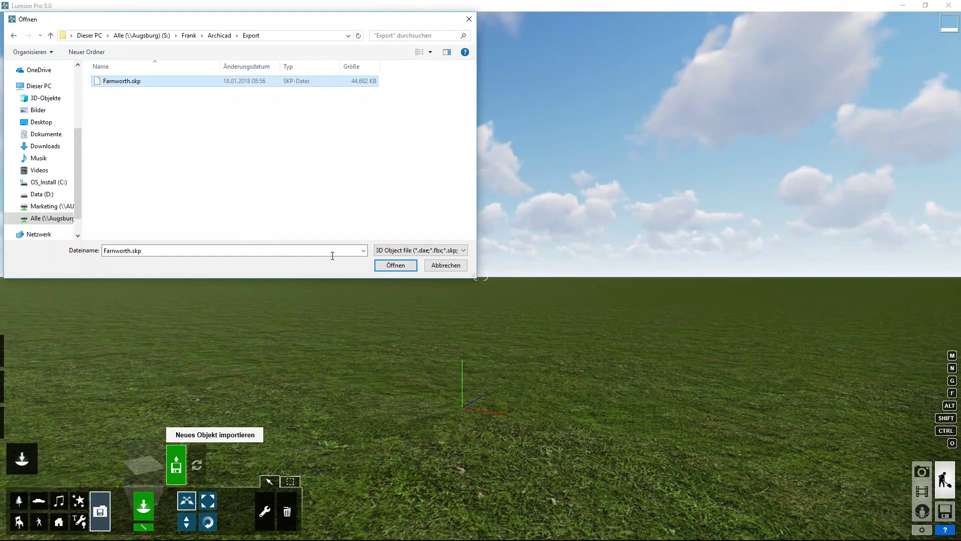
pyautogui.click(400, 269)
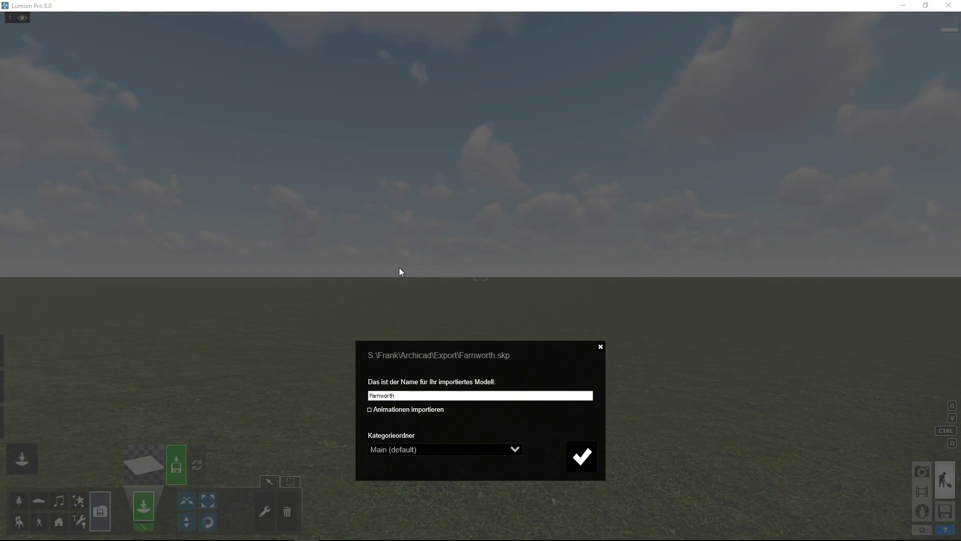
pyautogui.click(405, 395)
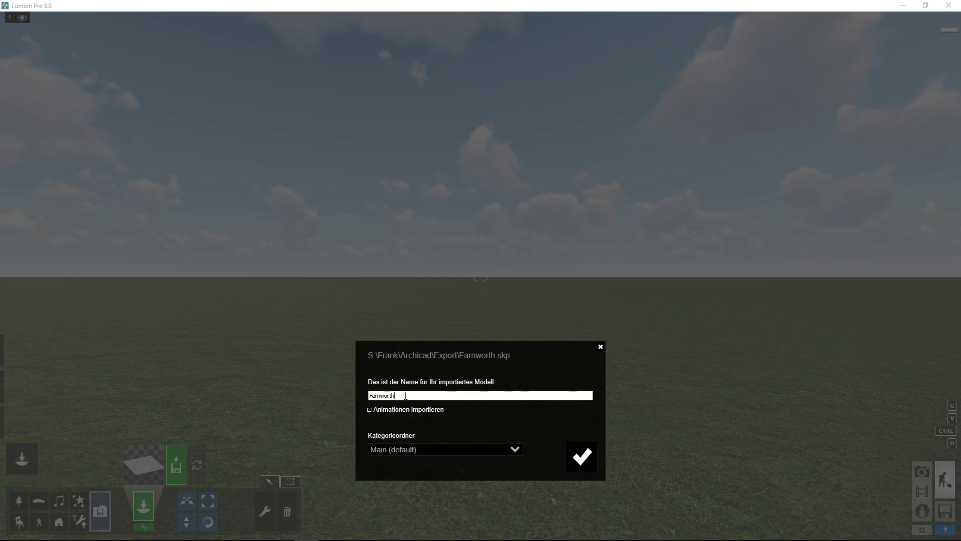
pyautogui.click(584, 460)
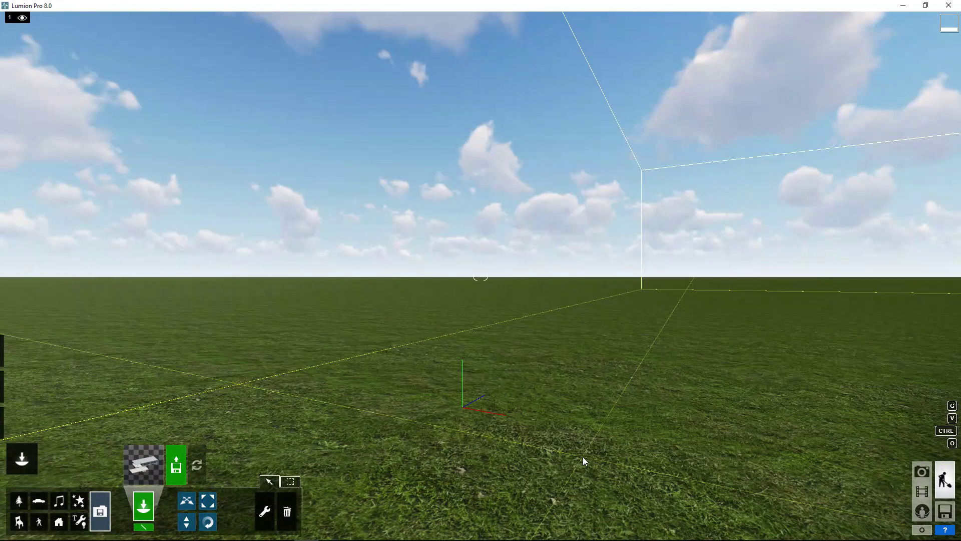
# Step: Place Farnworth on the grass, frame the whole house, and return to ARCHICAD
pyautogui.click(407, 385)
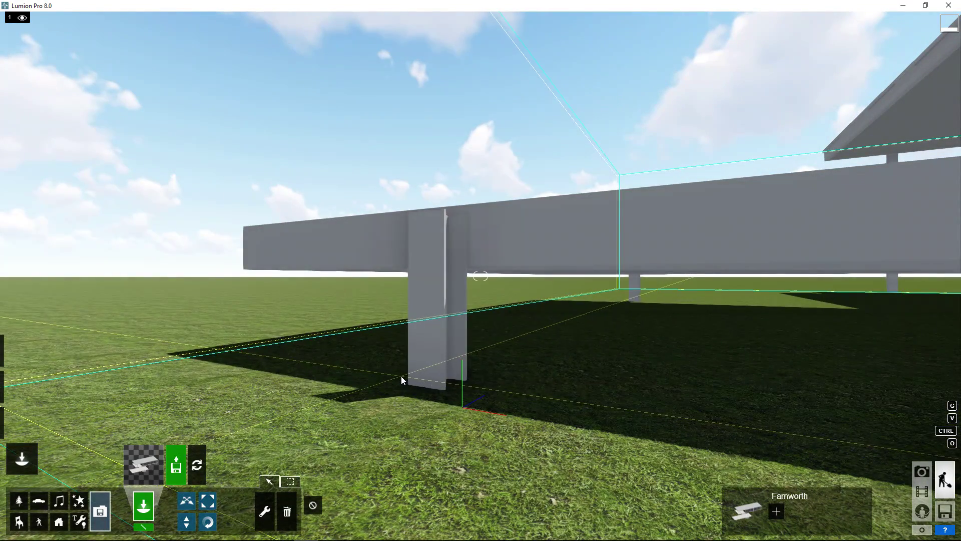
pyautogui.press('s')
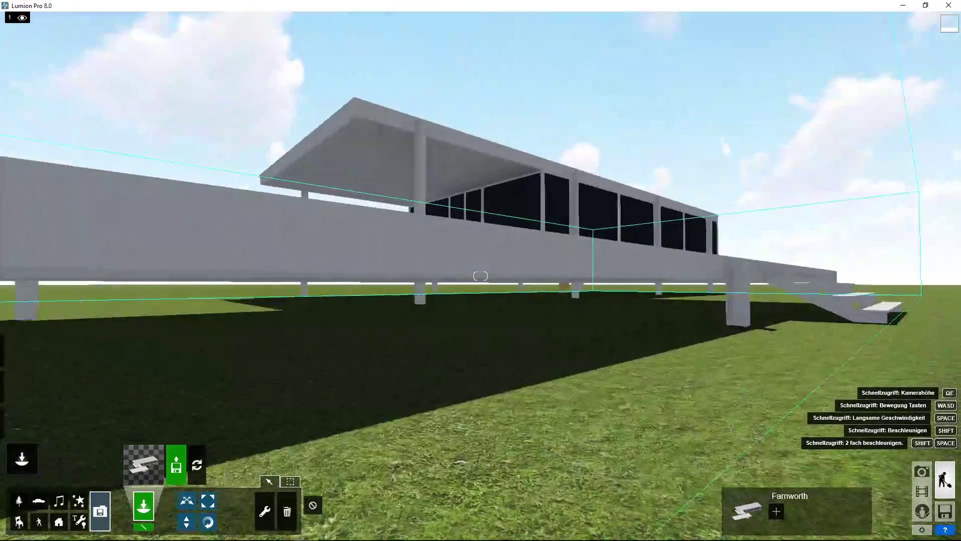
pyautogui.moveTo(403, 359); pyautogui.dragTo(551, 359, button='right')
pyautogui.press('s')
pyautogui.moveTo(480, 275); pyautogui.dragTo(480, 275, button='right')
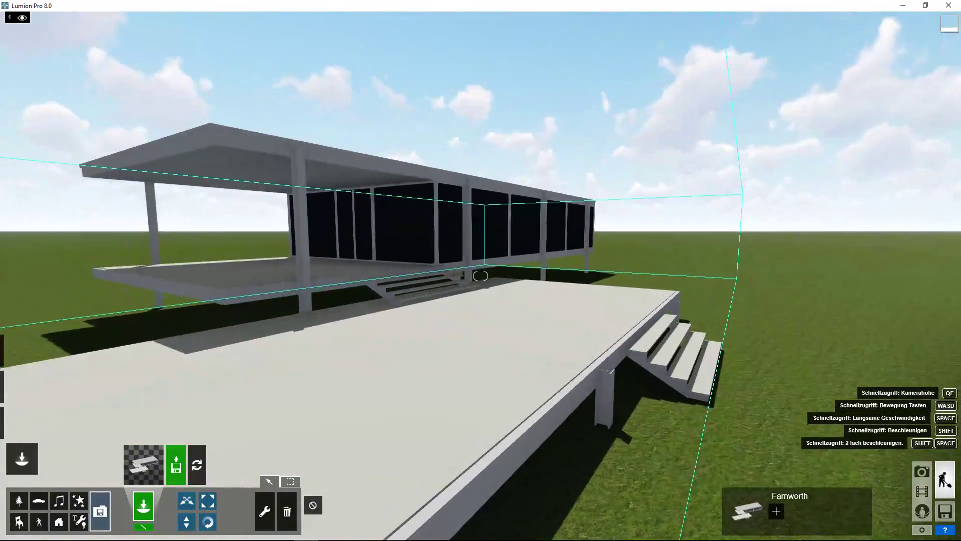
pyautogui.press('s')
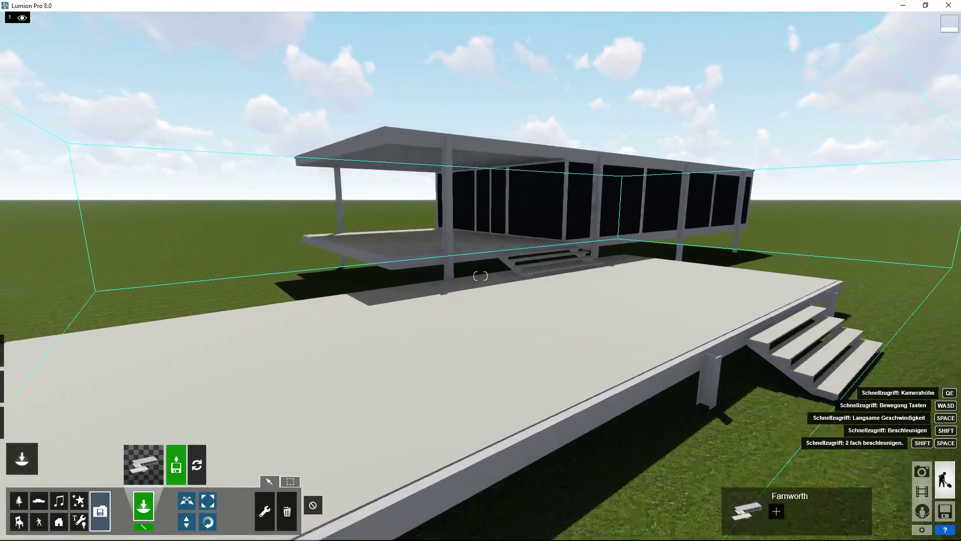
pyautogui.press('s')
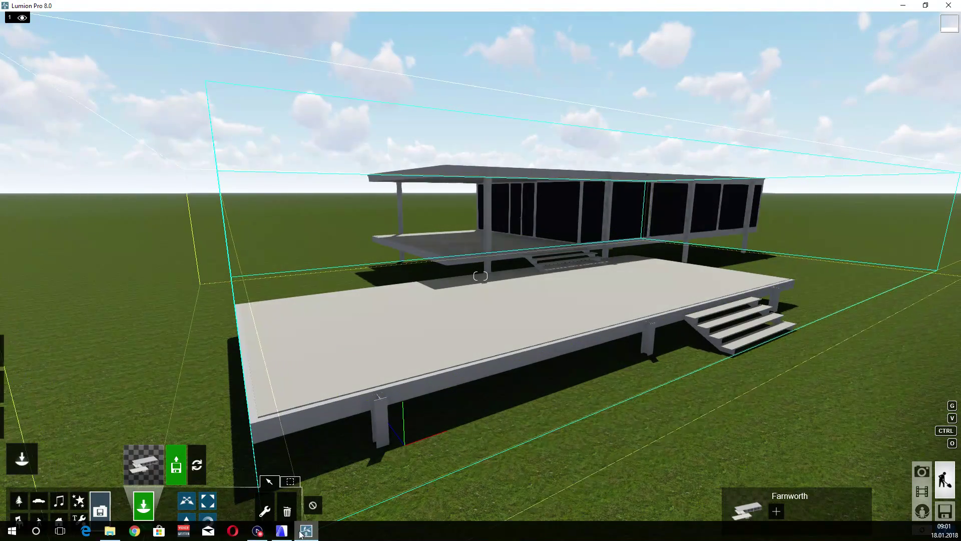
pyautogui.click(282, 532)
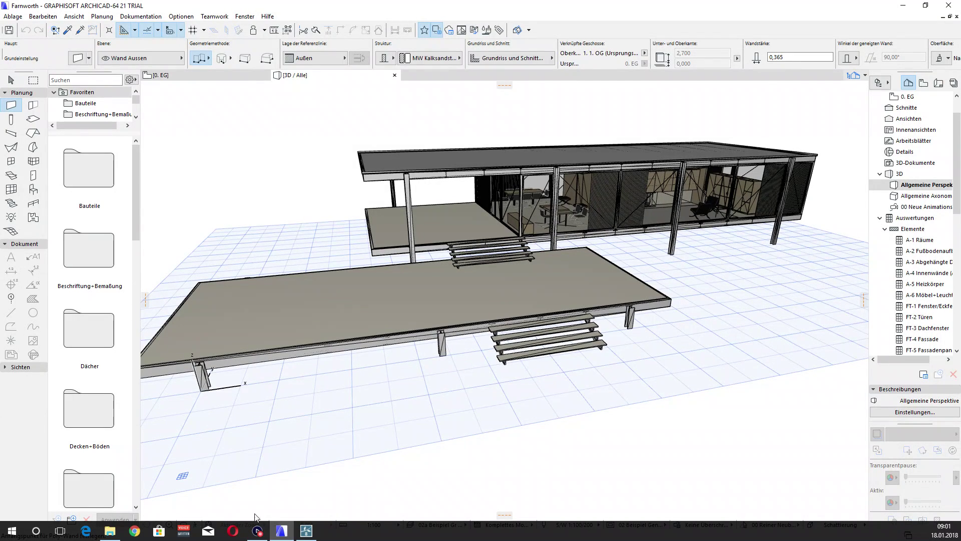
# Step: Place two Armstuhl 1 21 armchairs side by side on the front terrace
pyautogui.click(33, 191)
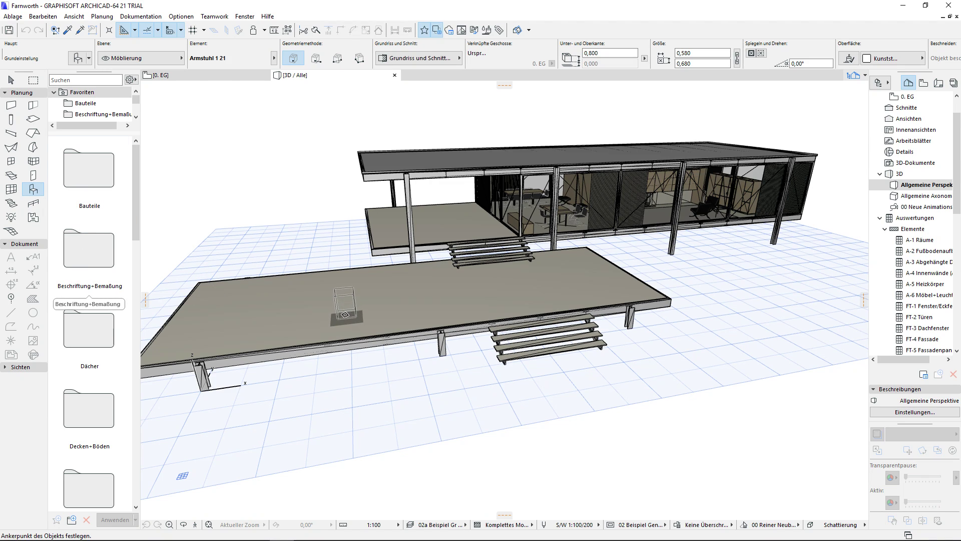
pyautogui.click(347, 310)
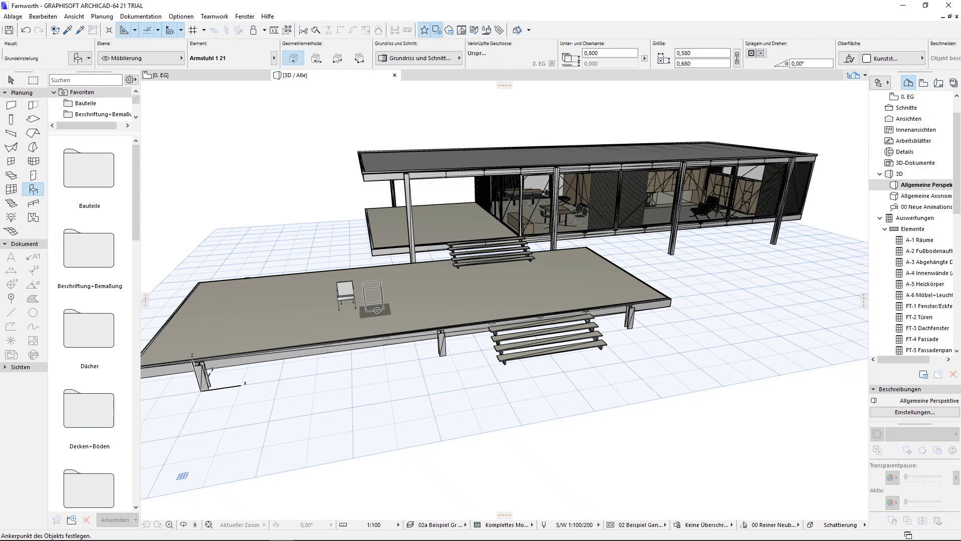
pyautogui.click(377, 307)
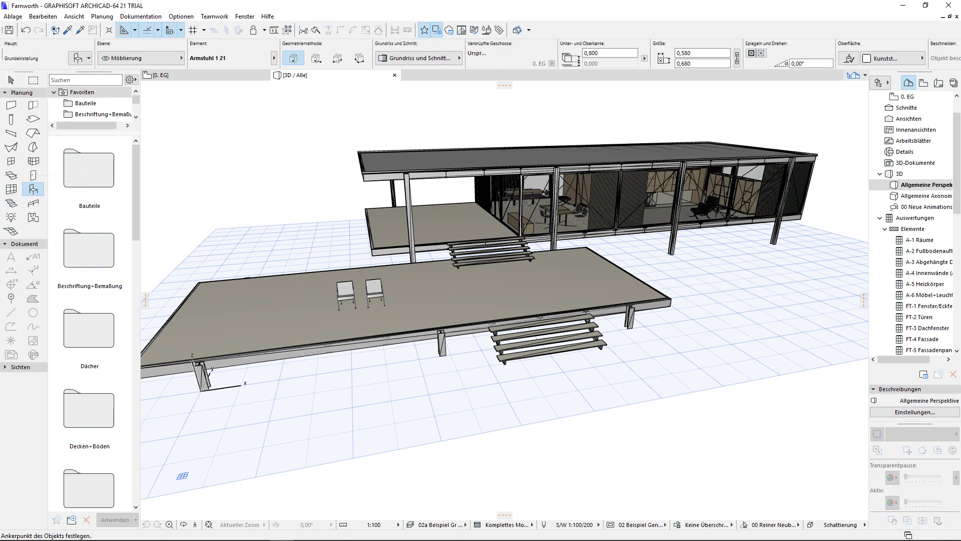
# Step: Re-export the model over Farnworth.skp in the Export folder, confirming the overwrite
pyautogui.click(14, 18)
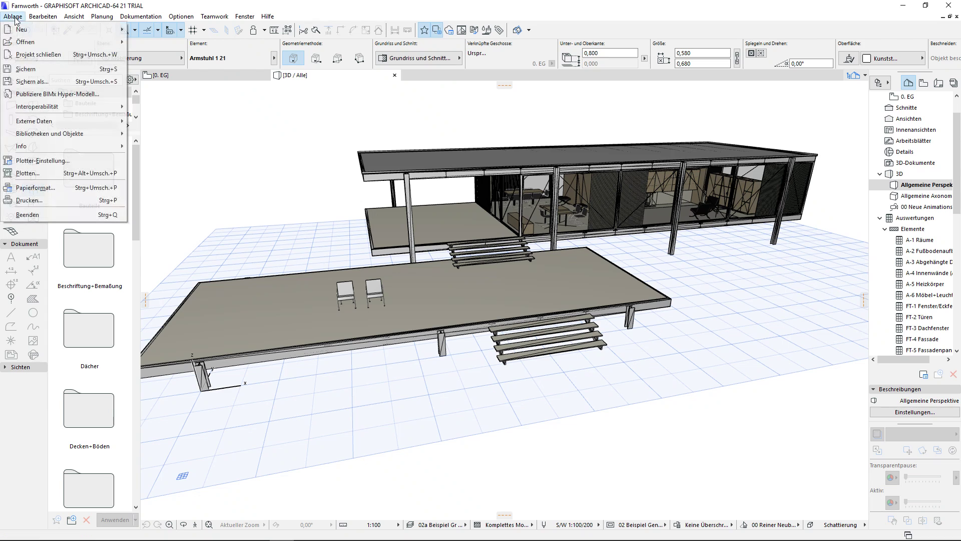
pyautogui.click(31, 82)
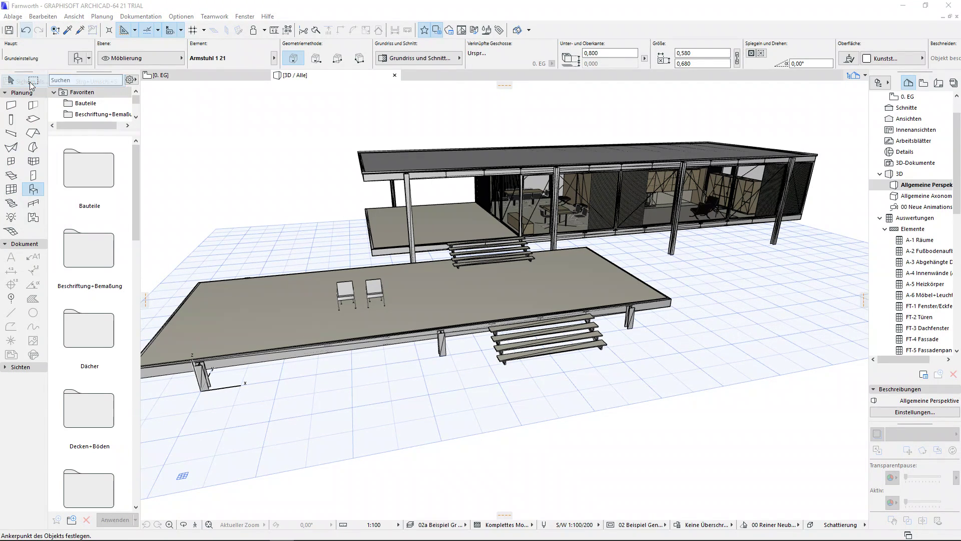
pyautogui.click(410, 160)
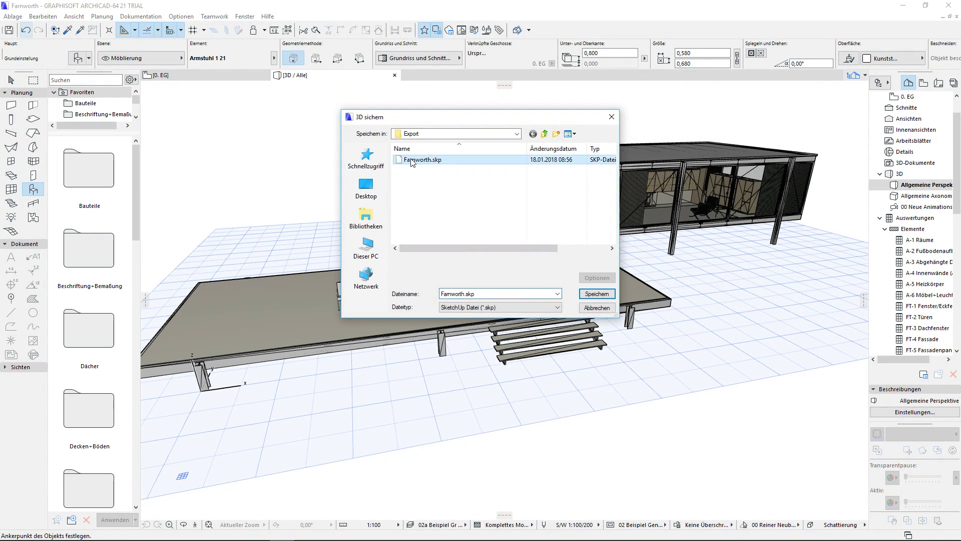
pyautogui.click(595, 293)
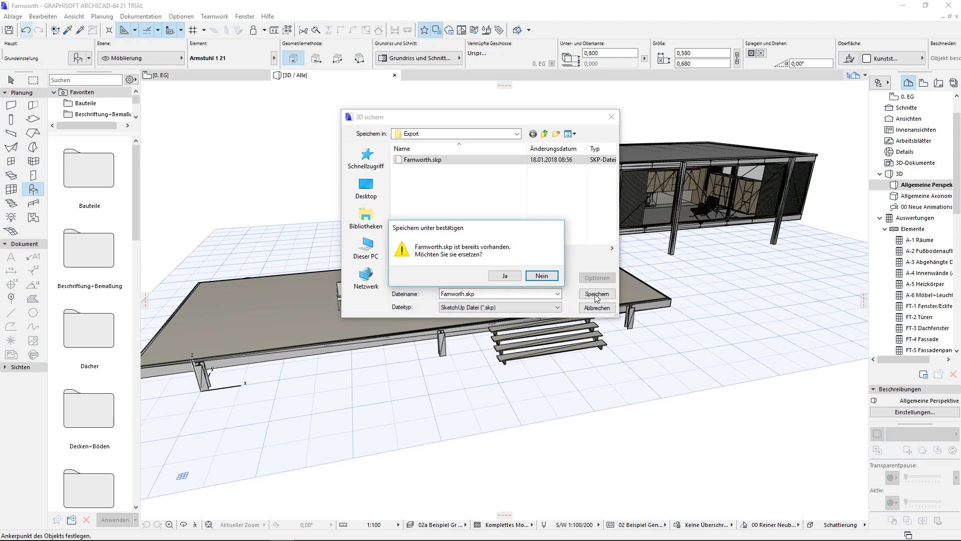
pyautogui.click(502, 276)
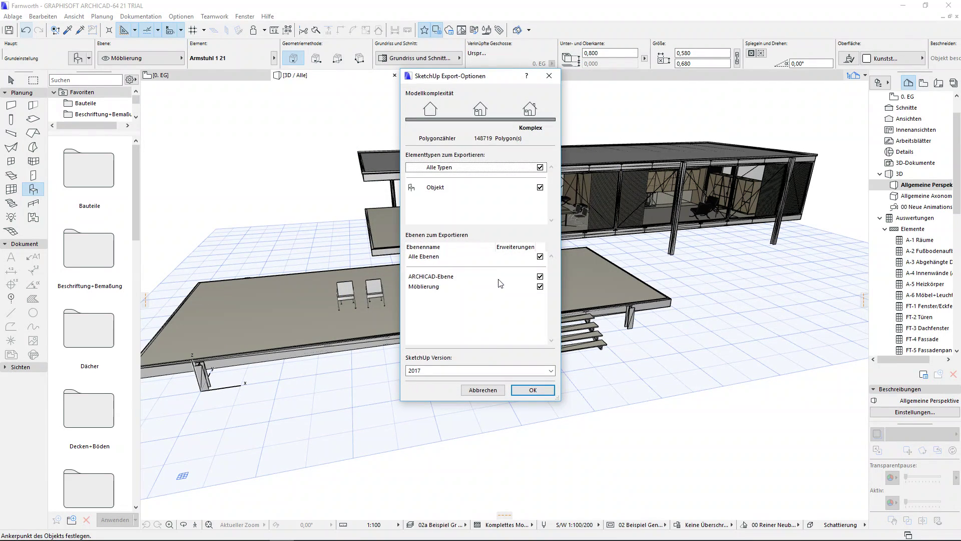
pyautogui.click(522, 391)
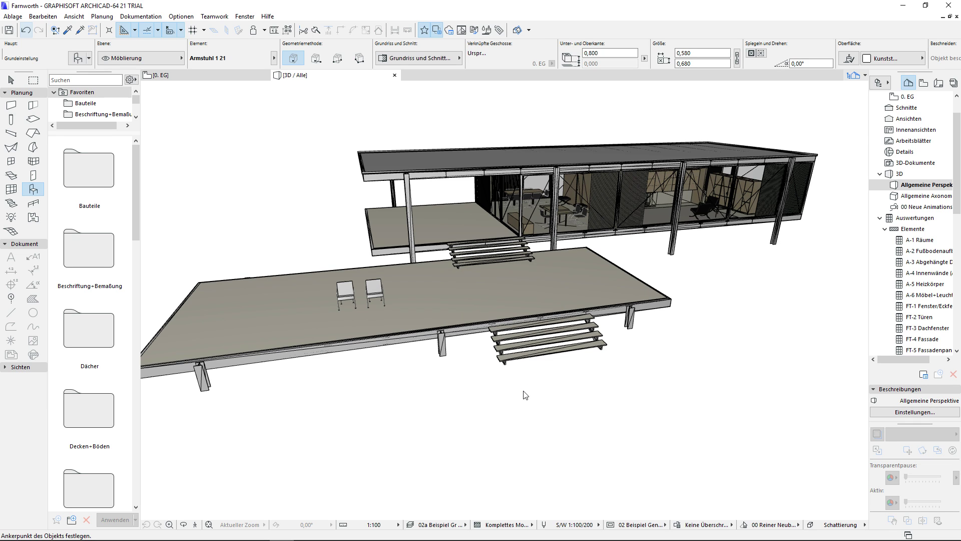
# Step: Update the Farnworth model in Lumion to show the terrace chairs, then return to ARCHICAD
pyautogui.click(306, 531)
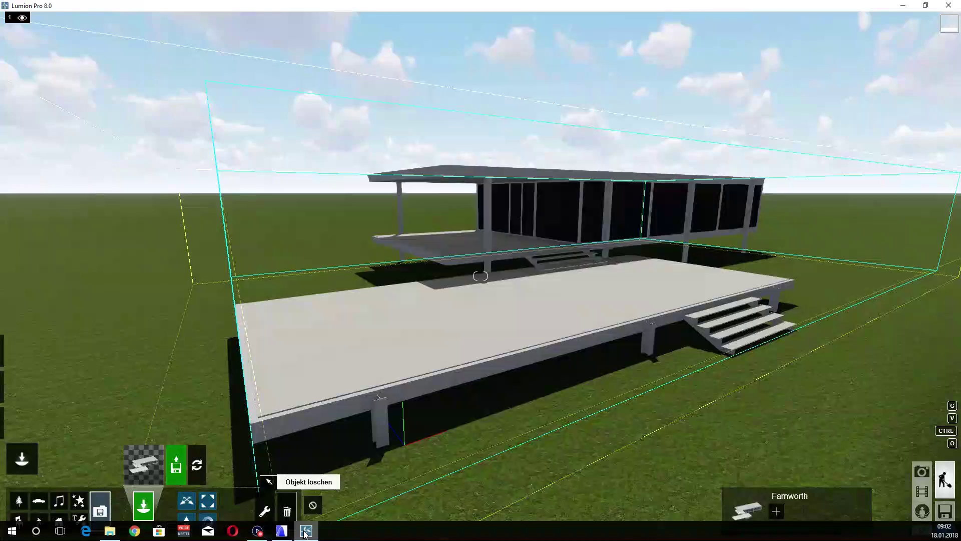
pyautogui.click(198, 467)
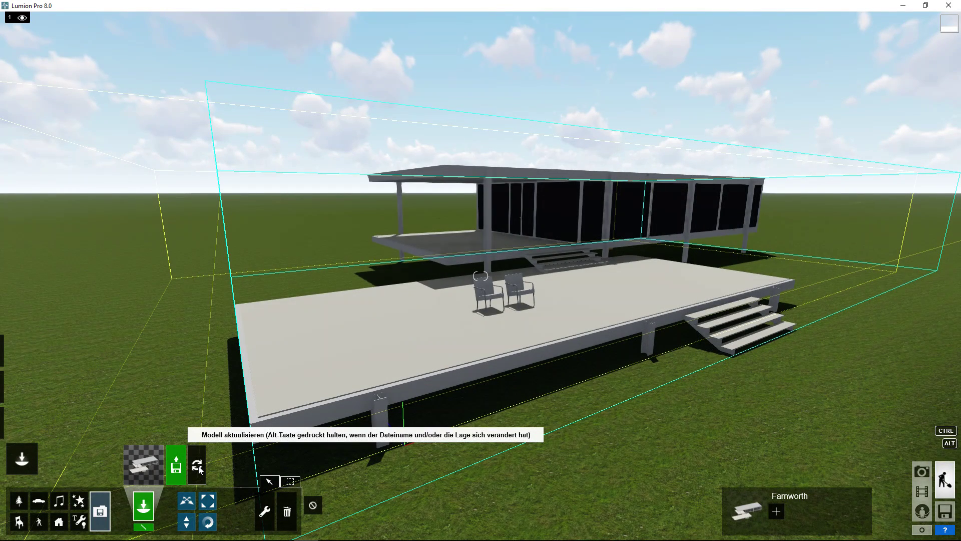
pyautogui.moveTo(282, 535)
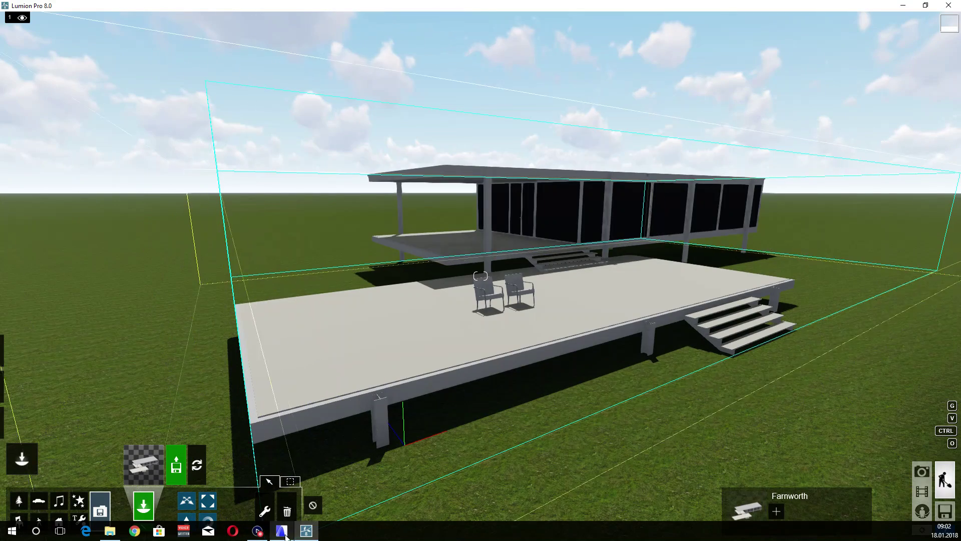
pyautogui.click(283, 532)
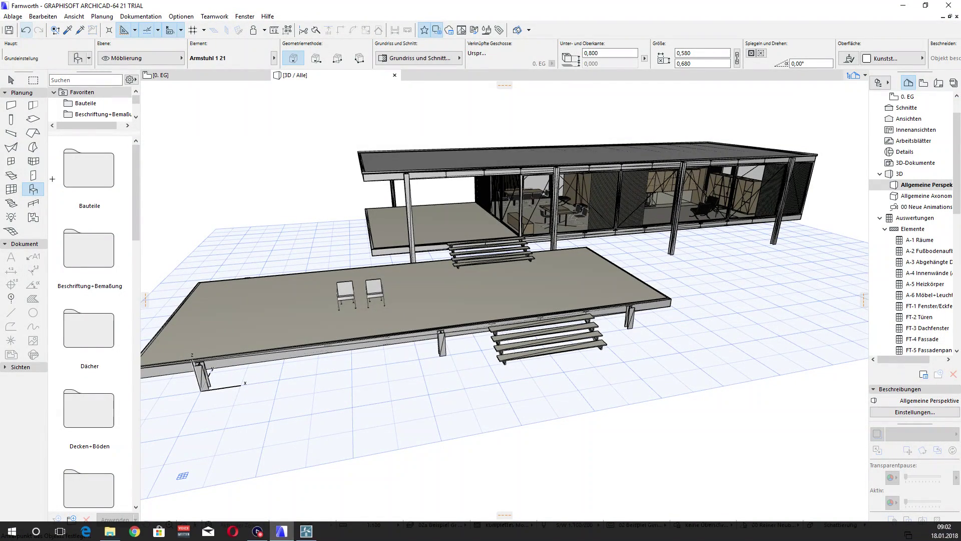
# Step: Add three more armchairs beside the first two, making a row of five
pyautogui.click(33, 190)
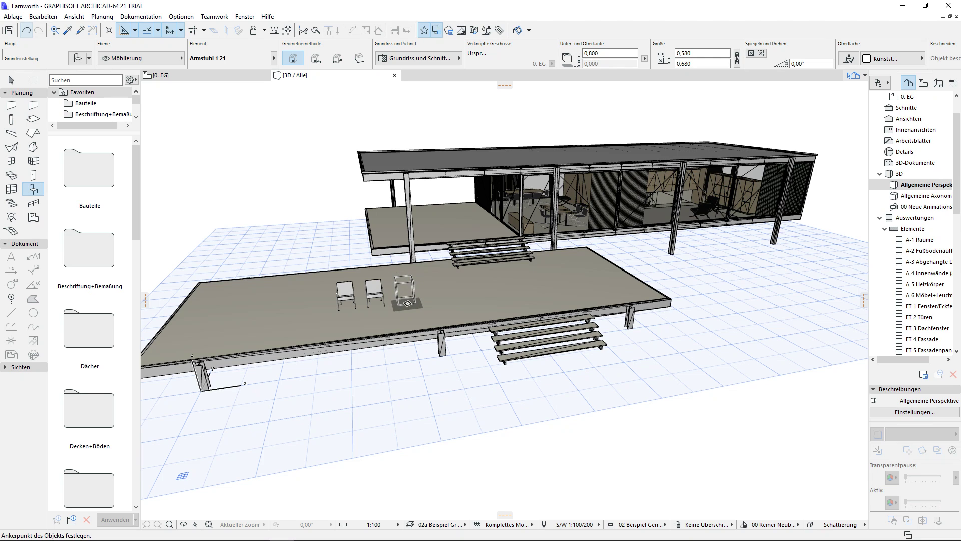
pyautogui.click(407, 303)
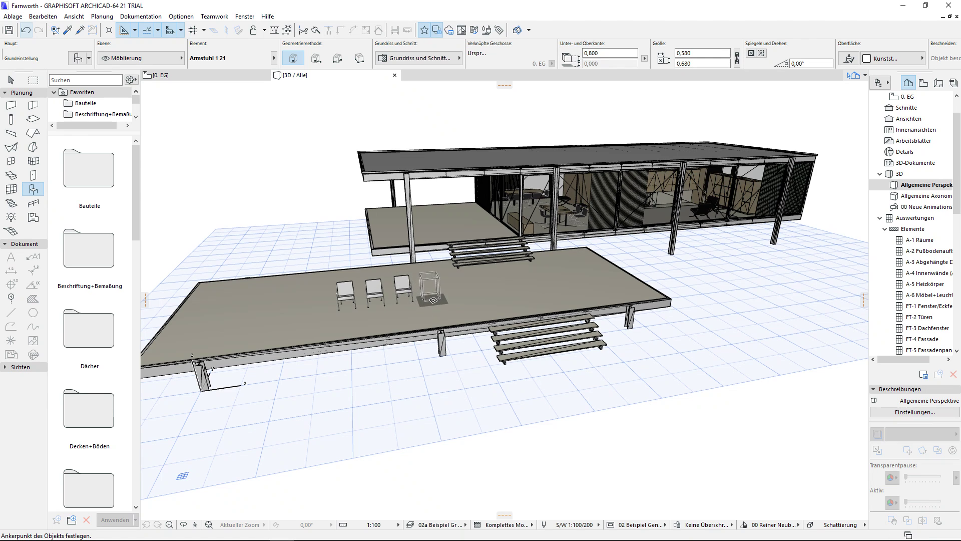
pyautogui.click(433, 301)
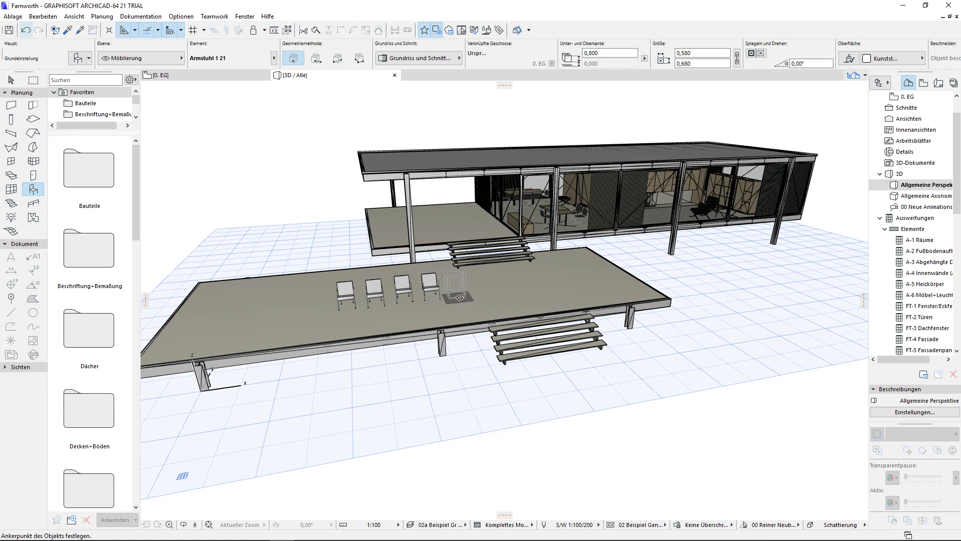
pyautogui.click(460, 297)
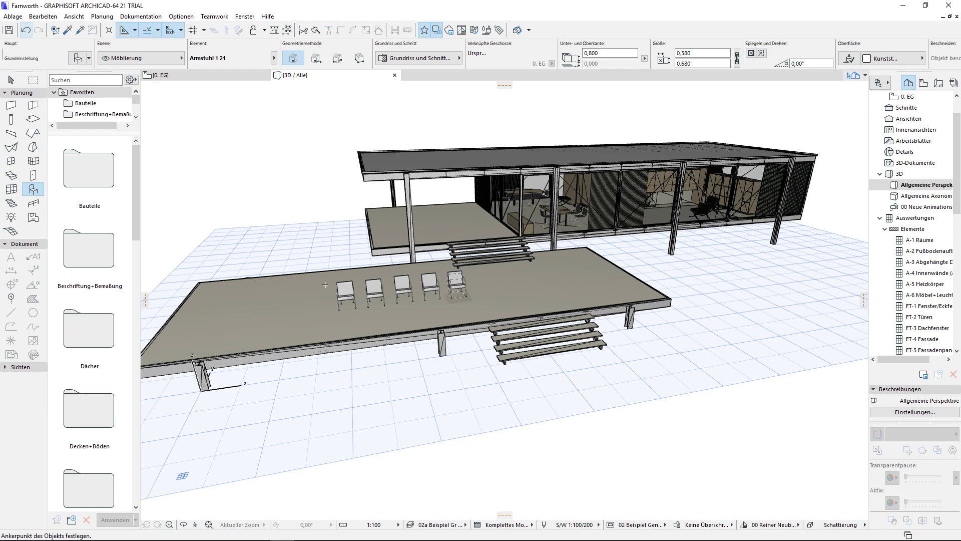
pyautogui.click(13, 18)
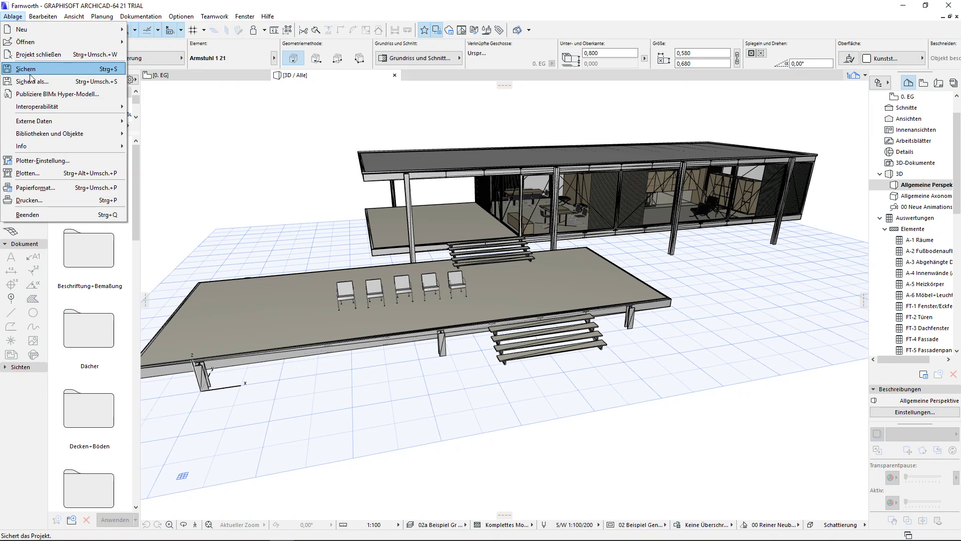
# Step: Save the five-chair model as Farnworth V2.skp with the default SketchUp export options
pyautogui.click(31, 83)
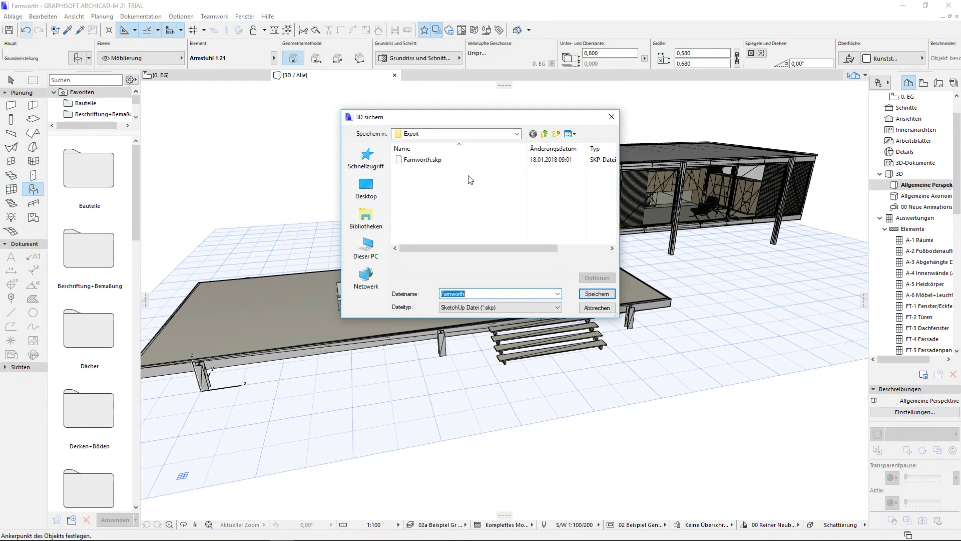
pyautogui.click(430, 161)
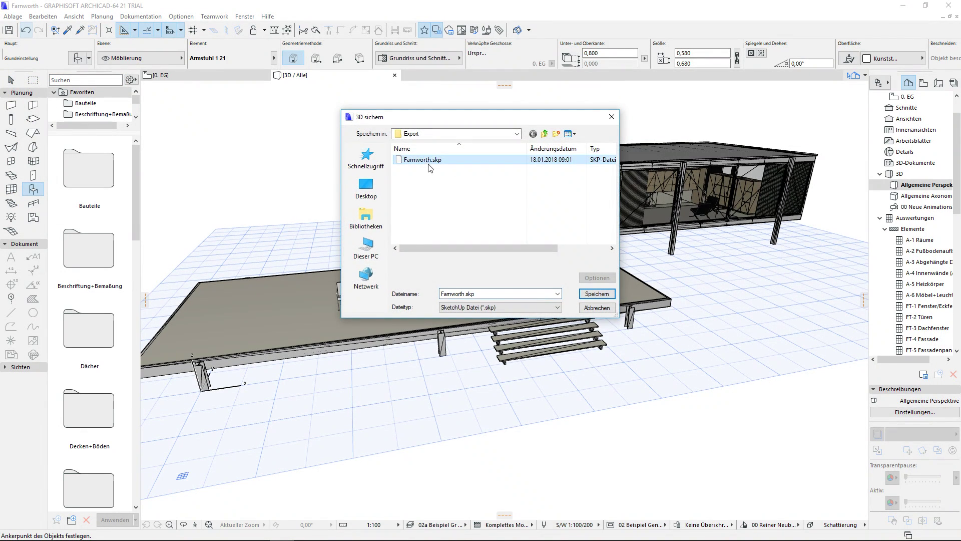
pyautogui.doubleClick(463, 294)
pyautogui.write('V2')
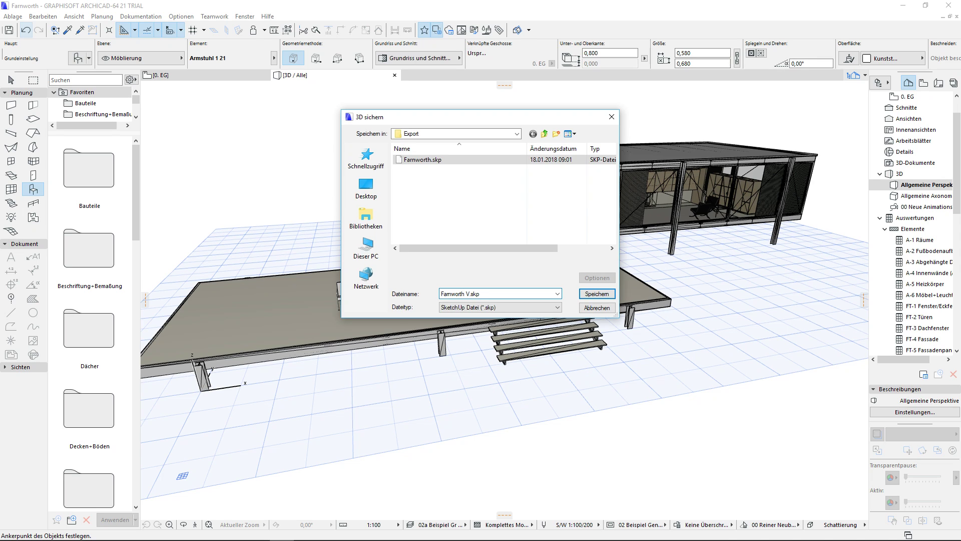
pyautogui.click(591, 294)
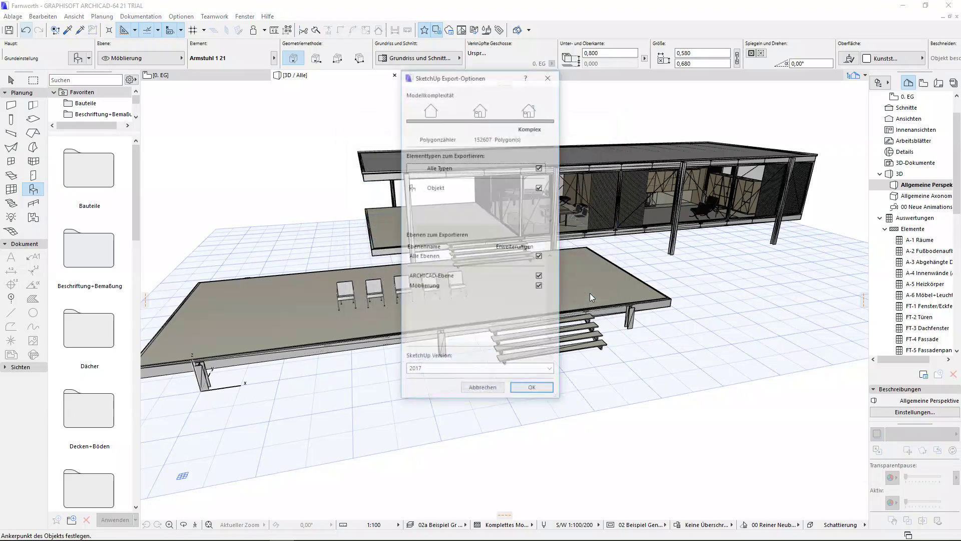
pyautogui.click(545, 389)
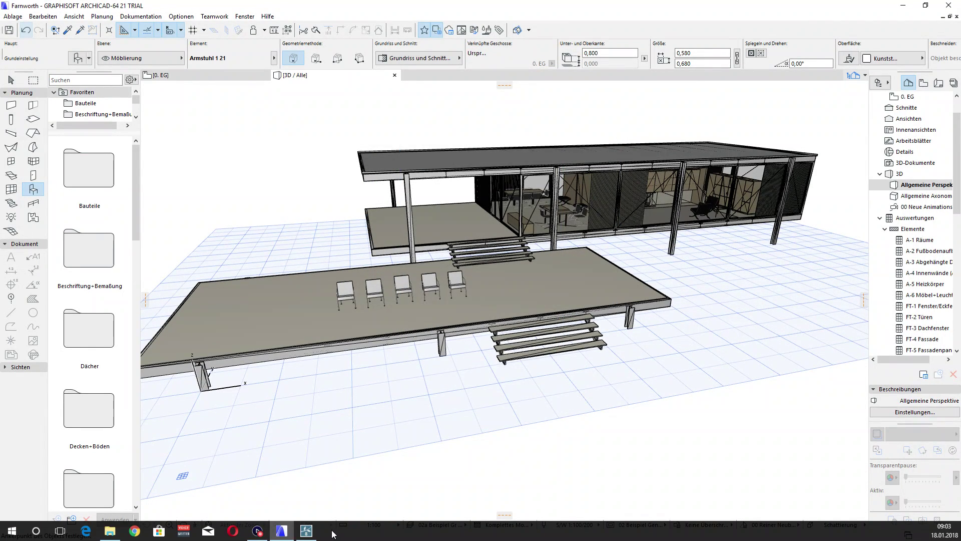
# Step: In Lumion, import Farnworth V2.skp as a new variant of the Farnworth model
pyautogui.click(305, 531)
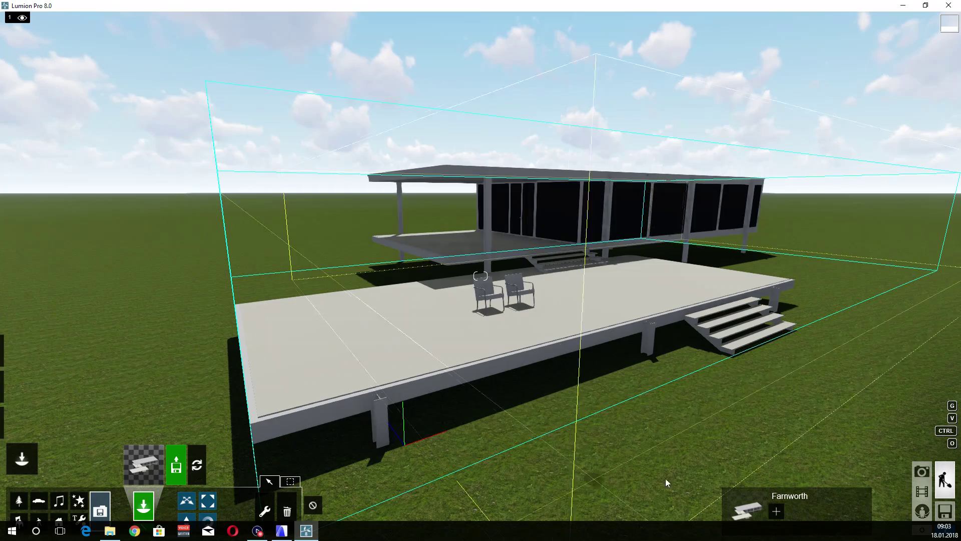
pyautogui.click(775, 512)
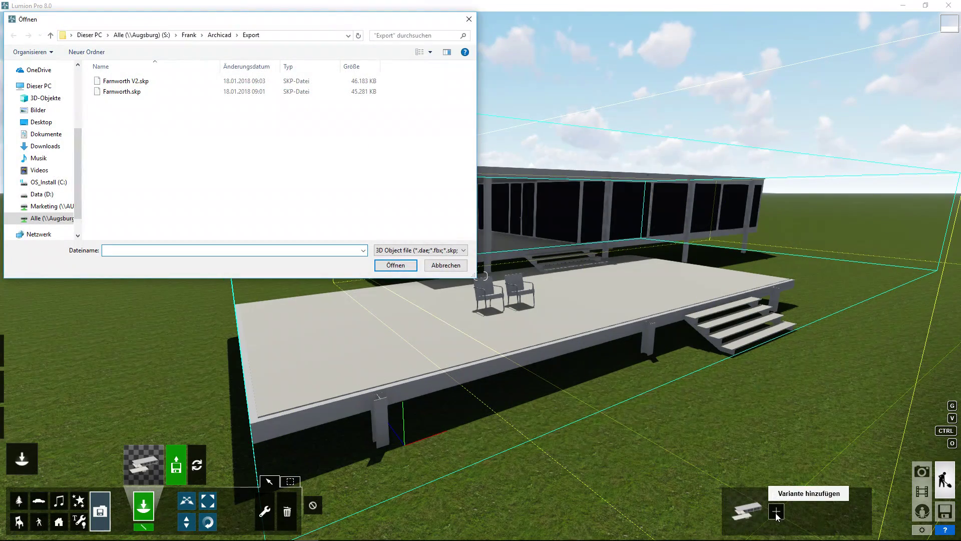
pyautogui.click(117, 82)
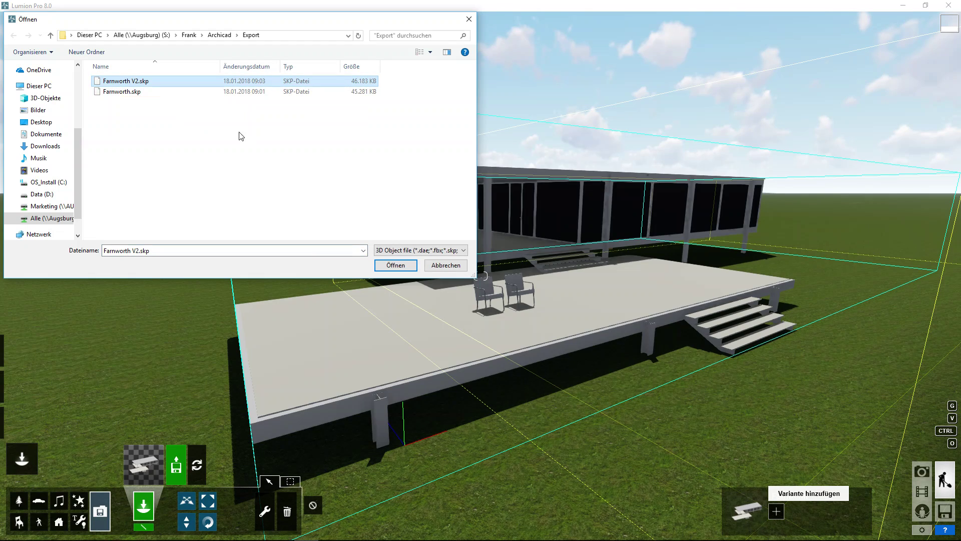
pyautogui.click(391, 268)
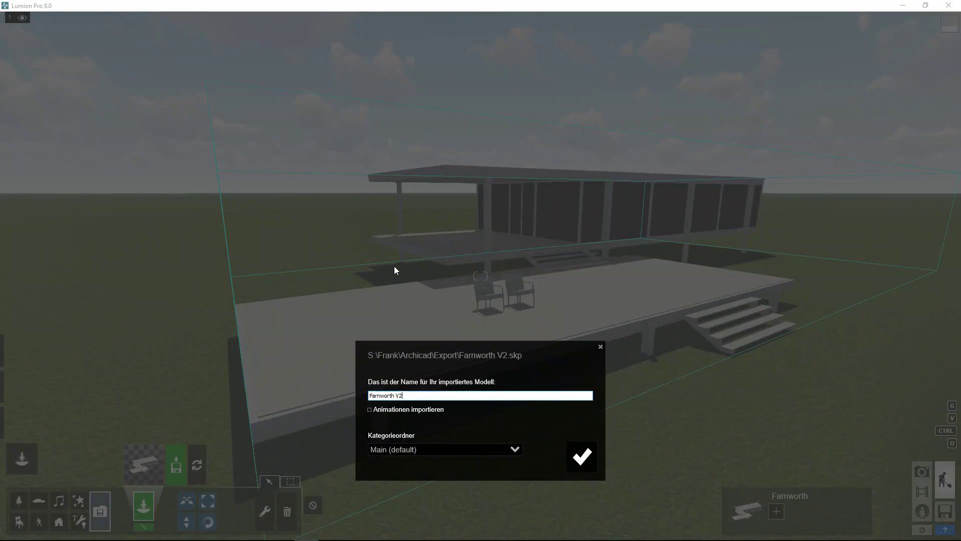
pyautogui.click(583, 456)
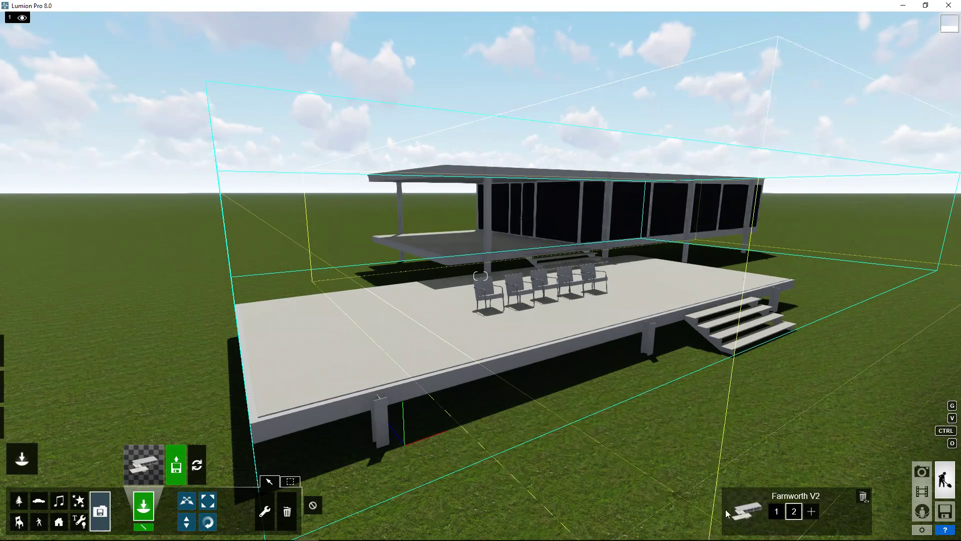
# Step: Compare the two-chair first variant with the five-chair Farnworth V2 variant, ending on V2
pyautogui.click(777, 511)
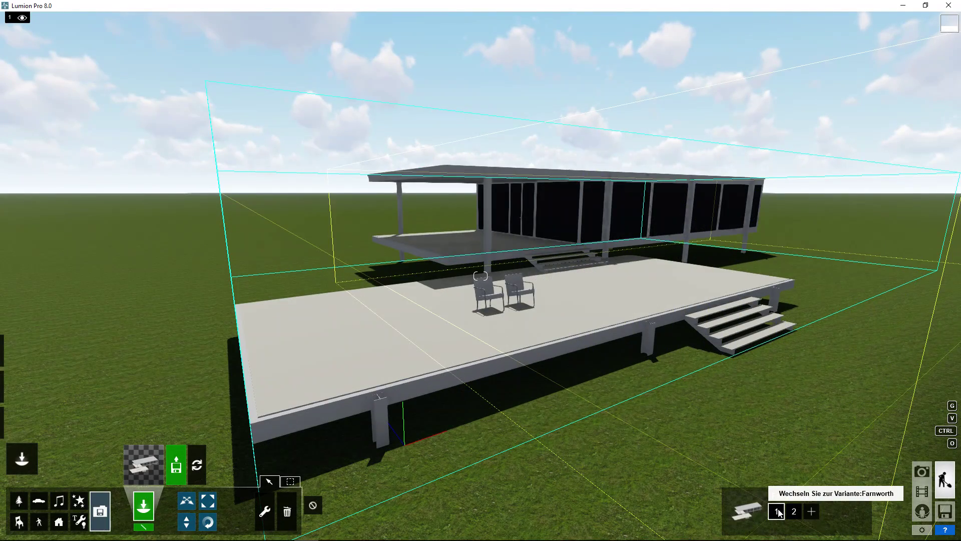
pyautogui.click(784, 512)
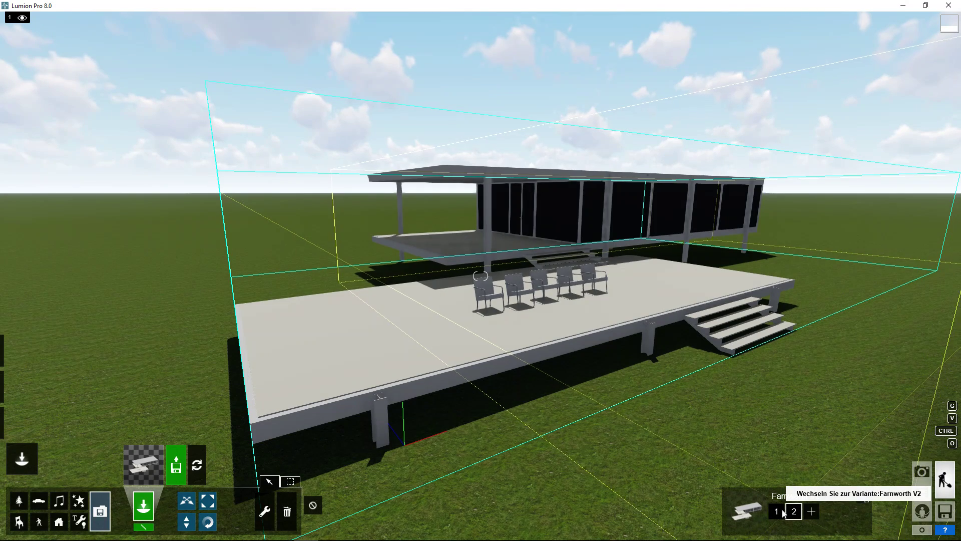
pyautogui.click(777, 511)
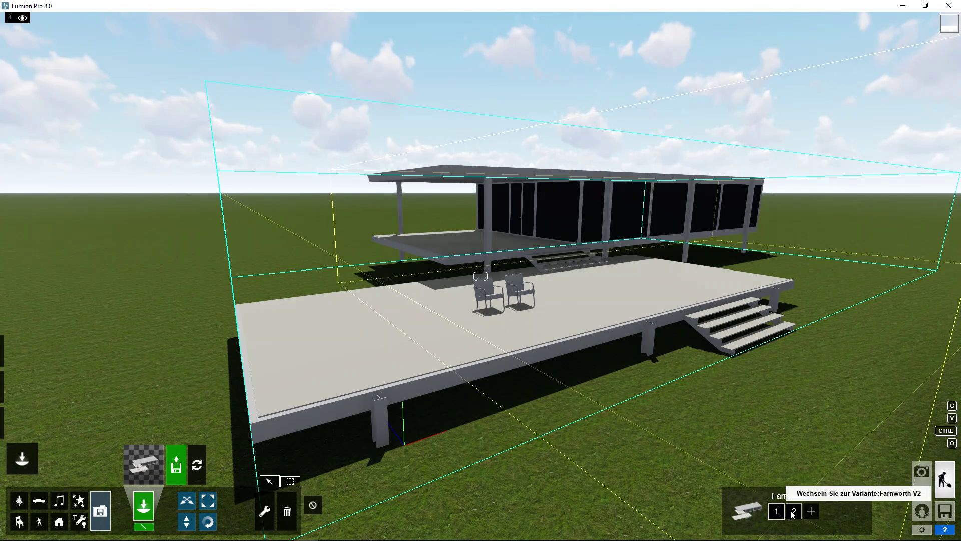
pyautogui.click(793, 512)
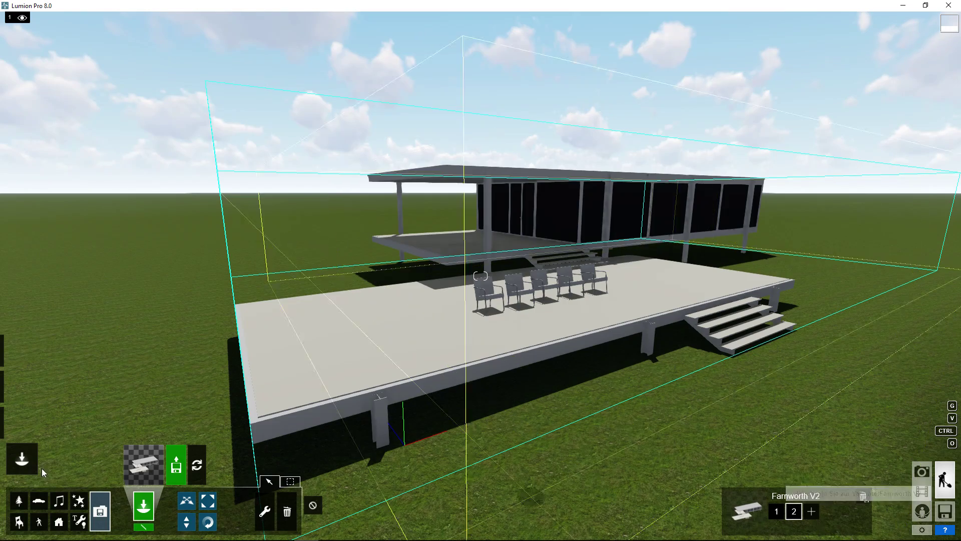
pyautogui.moveTo(22, 422)
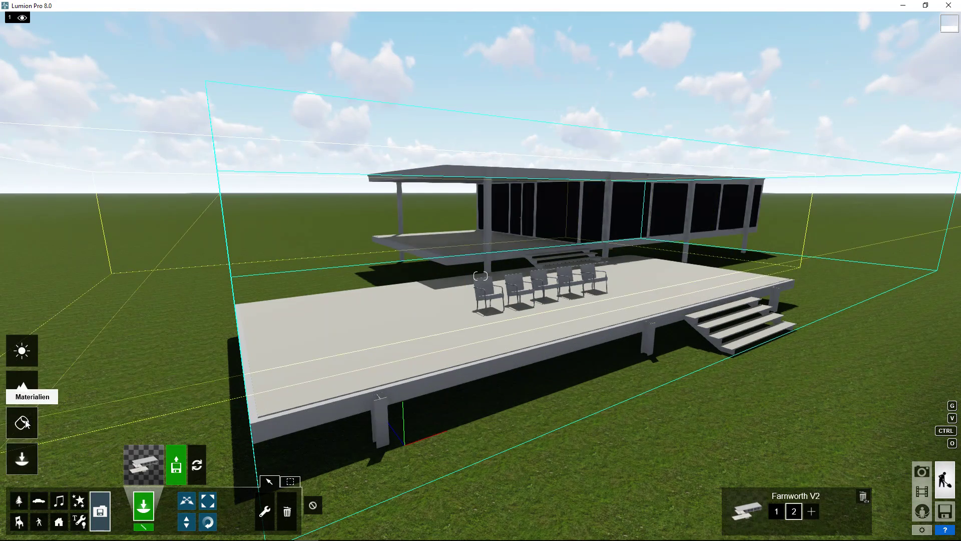
# Step: Give the Farnworth V2 deck floor the light wood favourite material
pyautogui.click(22, 423)
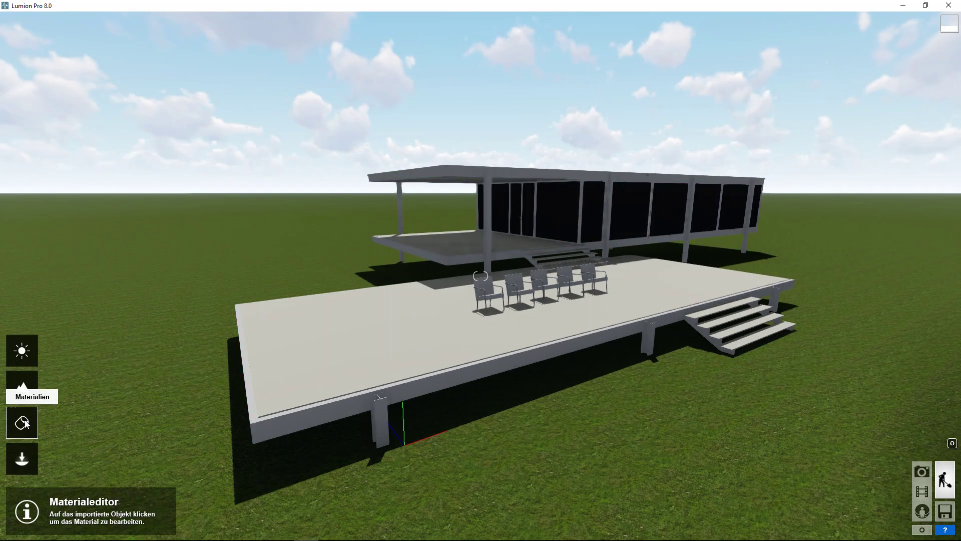
pyautogui.click(372, 346)
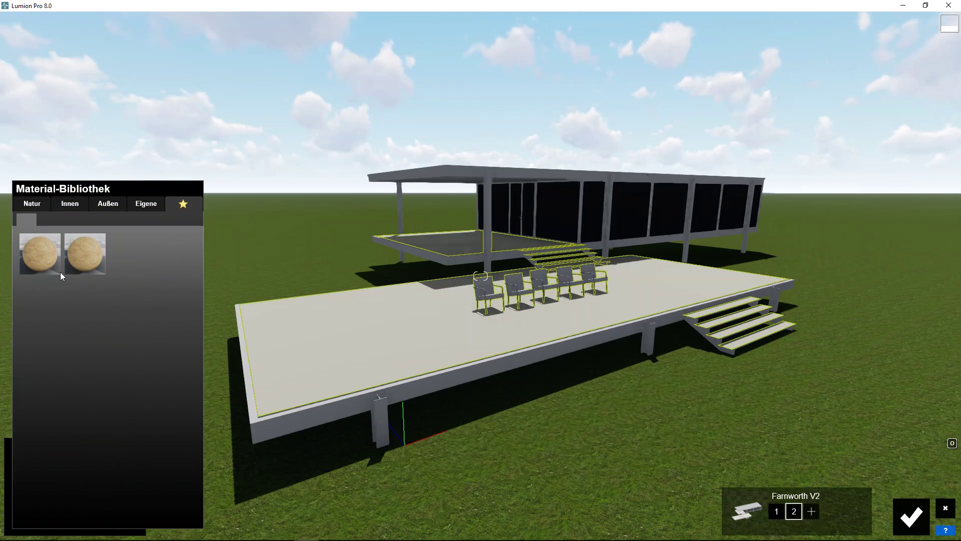
pyautogui.click(45, 265)
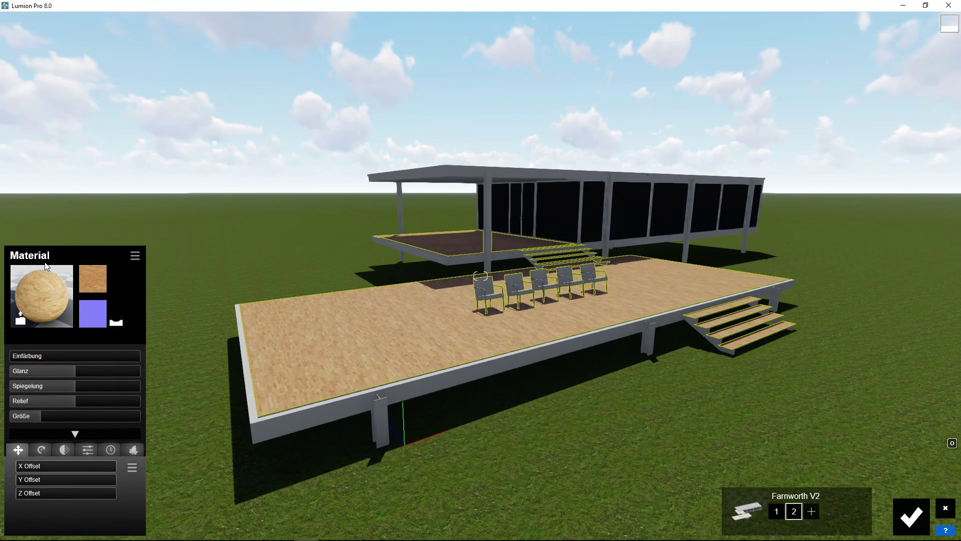
# Step: Make the V2 windows Erweitertes Glas (extended clear glass), then show variant 1
pyautogui.click(634, 193)
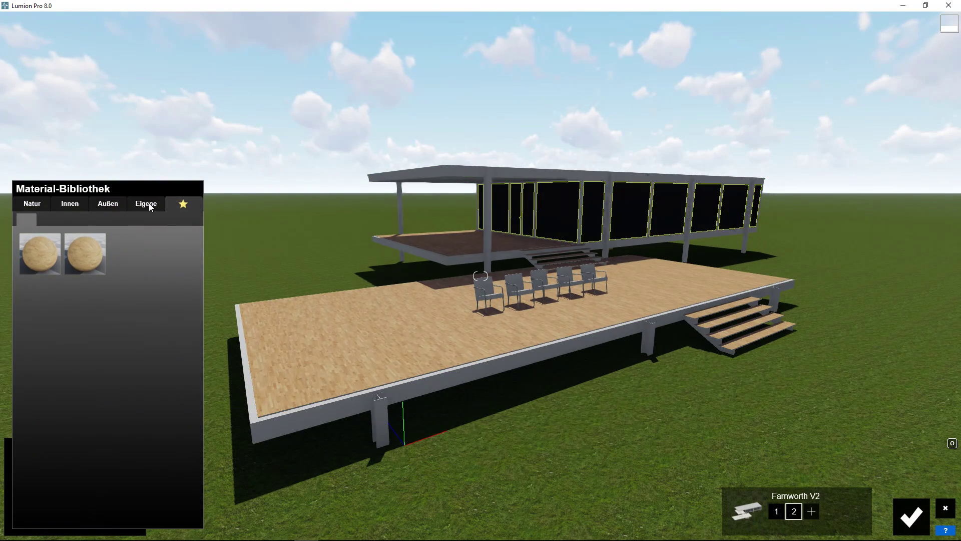
pyautogui.click(149, 205)
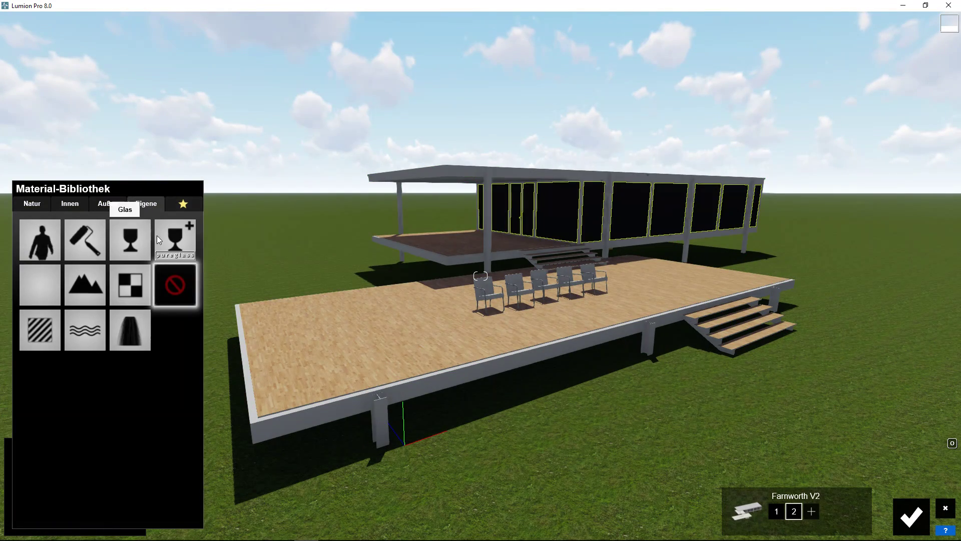
pyautogui.click(169, 241)
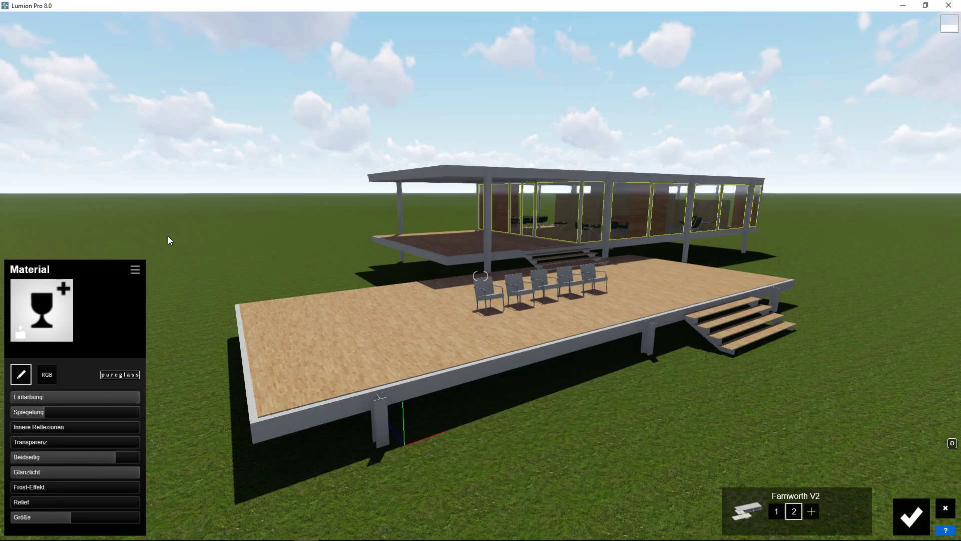
pyautogui.click(775, 511)
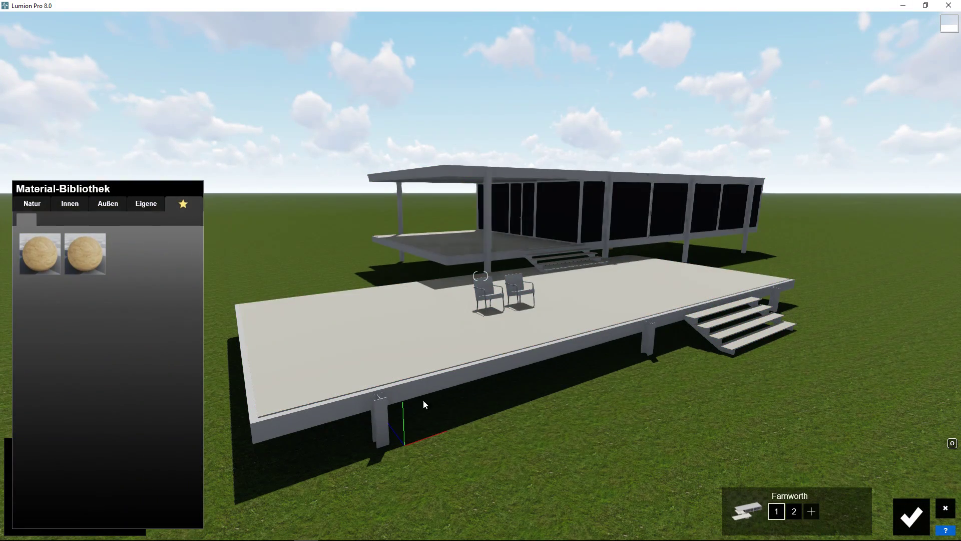
# Step: Give variant 1's floor the dark Wood Floor 006 1024 interior material
pyautogui.click(73, 203)
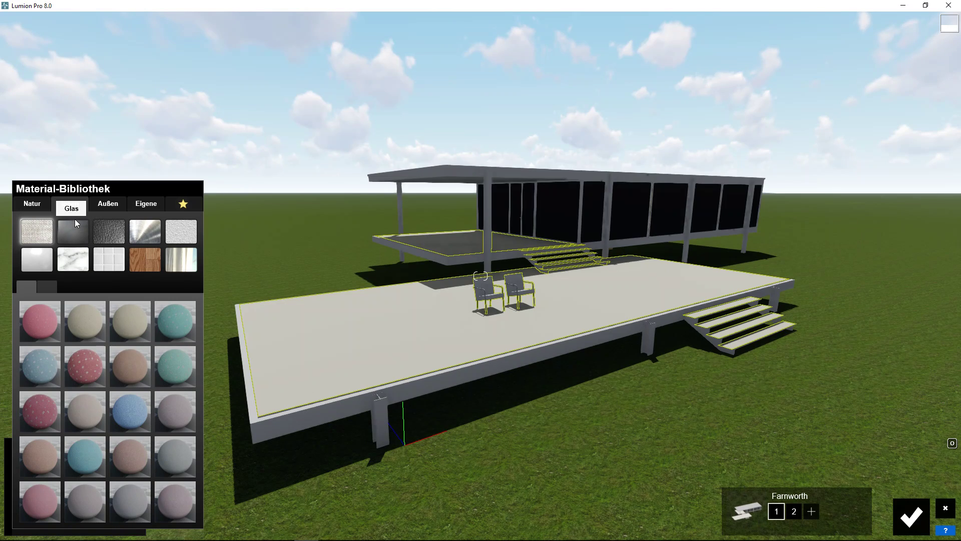
pyautogui.click(144, 262)
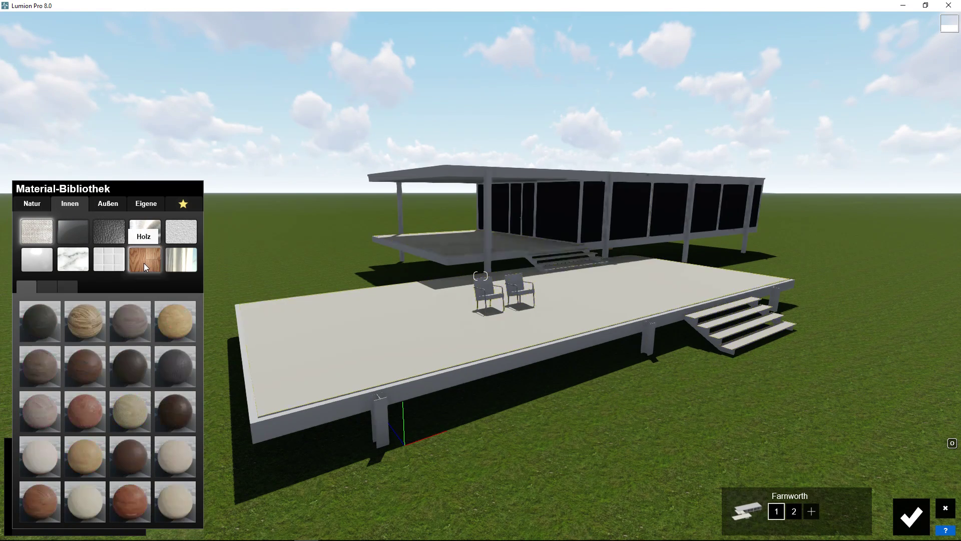
pyautogui.click(83, 355)
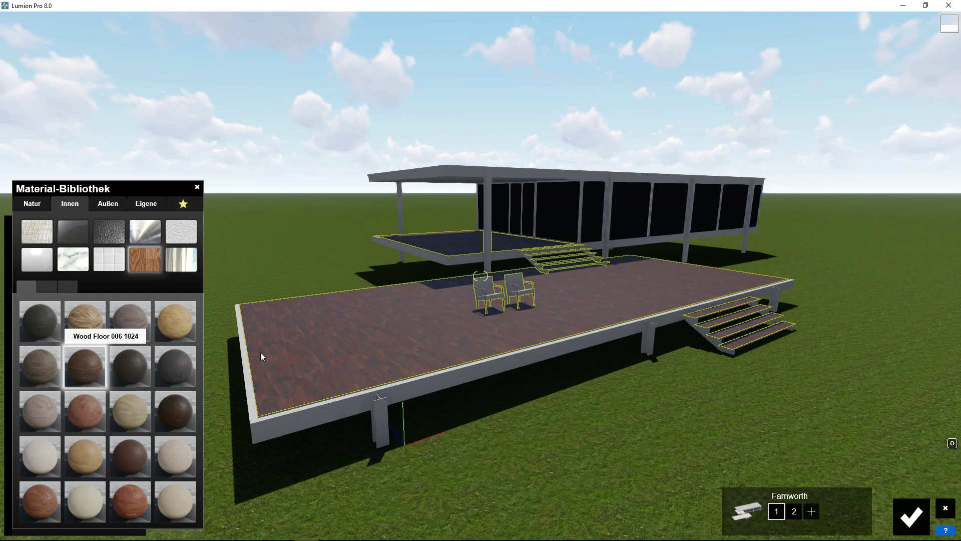
# Step: Make variant 1's windows Erweitertes Glas, compare both variants, and finish material editing
pyautogui.click(564, 202)
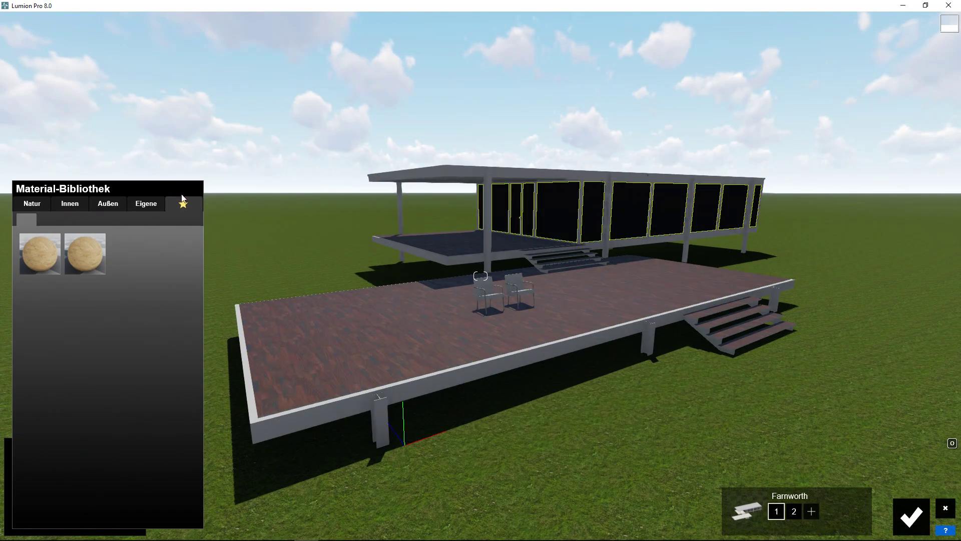
pyautogui.click(144, 206)
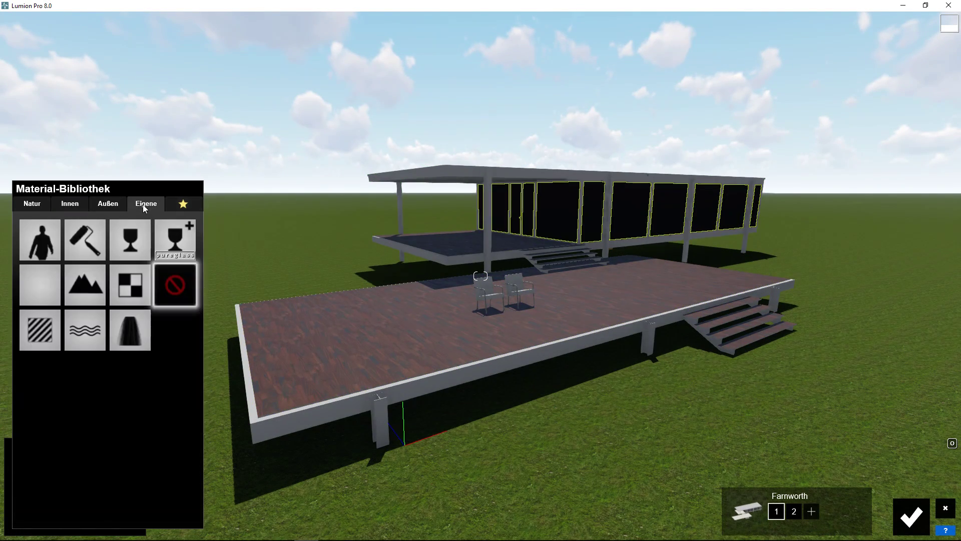
pyautogui.click(172, 242)
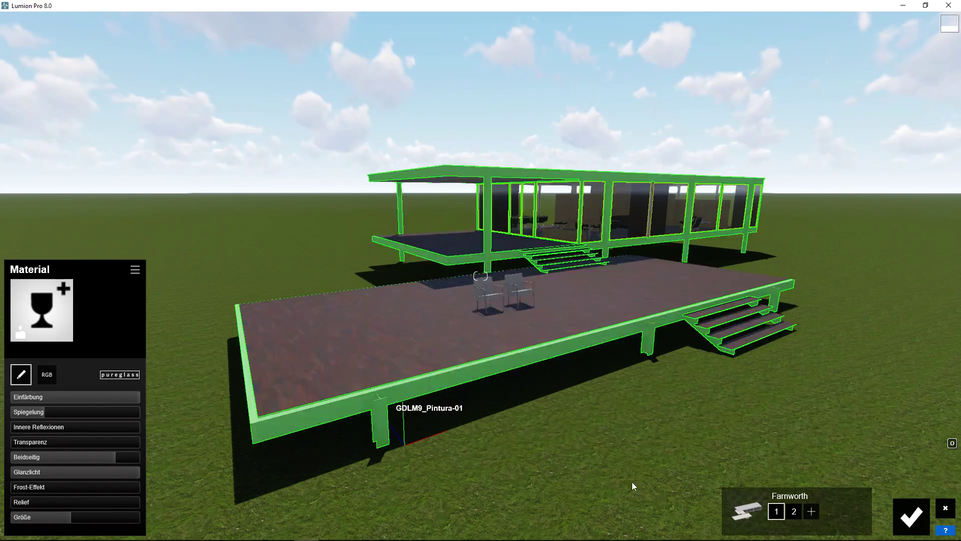
pyautogui.click(794, 511)
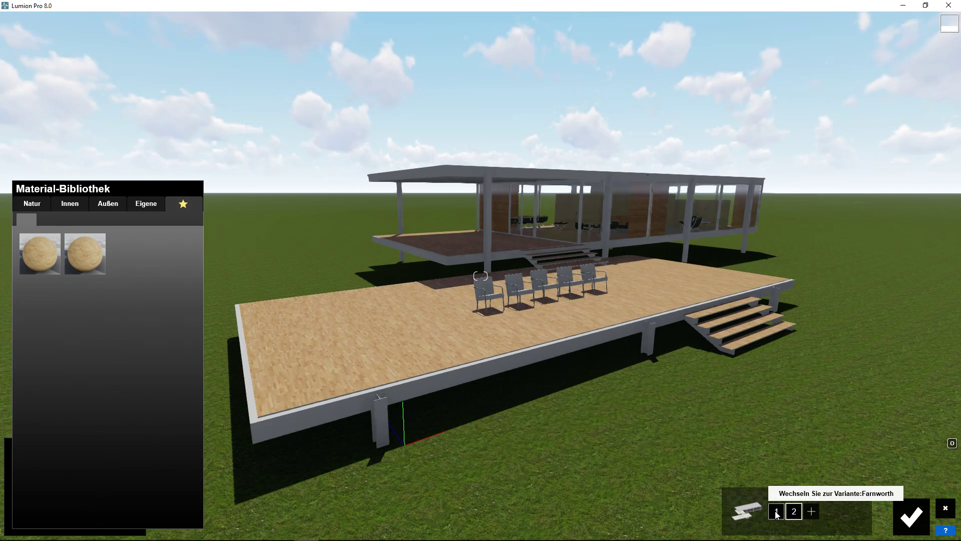
pyautogui.click(776, 512)
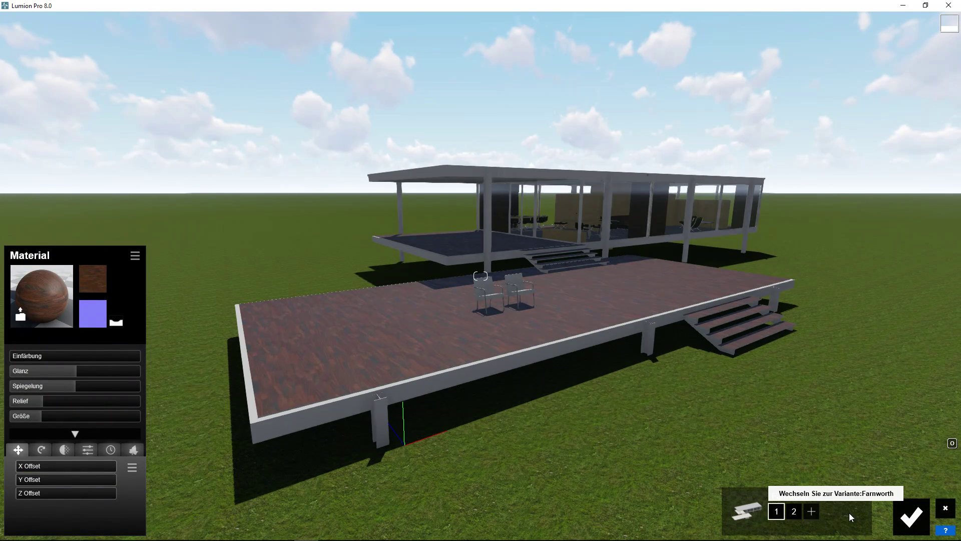
pyautogui.click(912, 516)
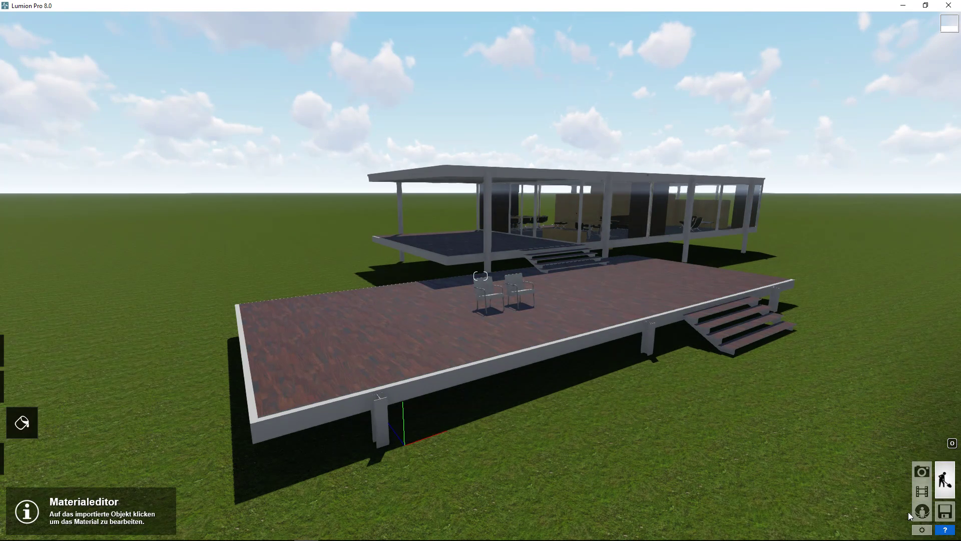
# Step: Pick LacebarkElm_L_RT from page 6 of the Natur library's Mittlere Laubbäume
pyautogui.click(21, 458)
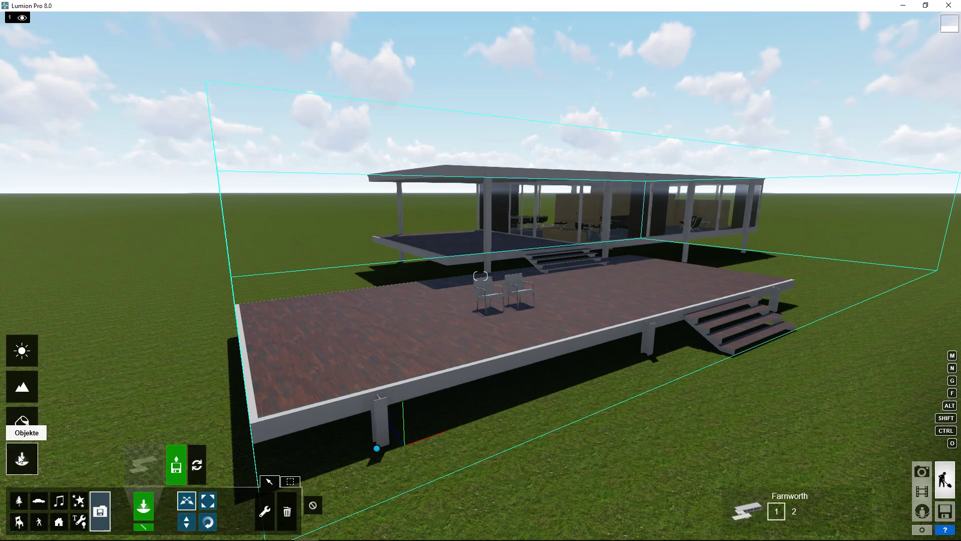
pyautogui.click(19, 499)
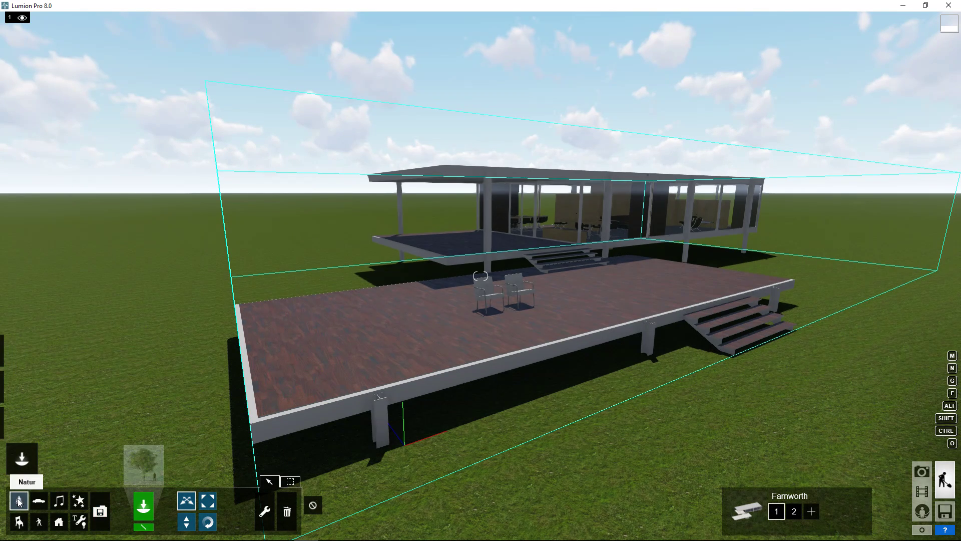
pyautogui.click(145, 465)
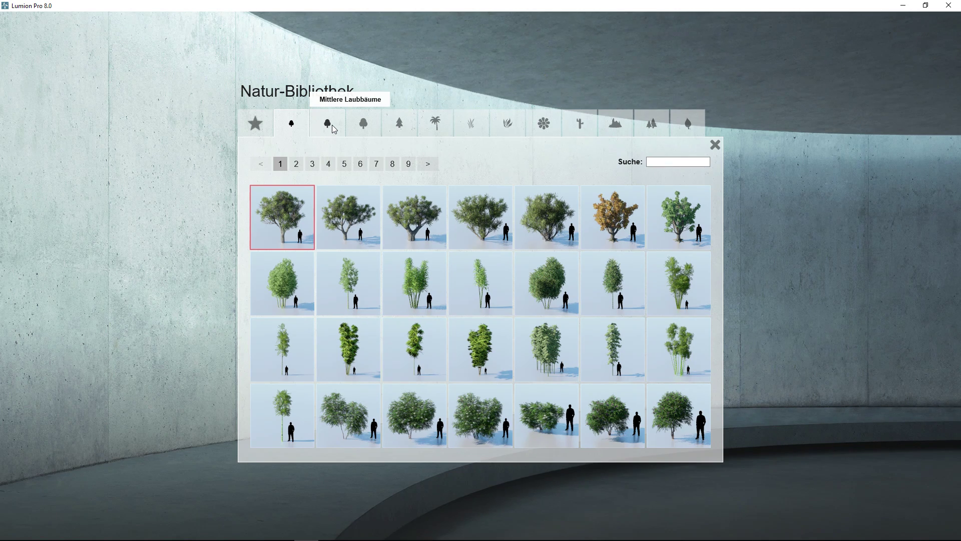
pyautogui.click(332, 125)
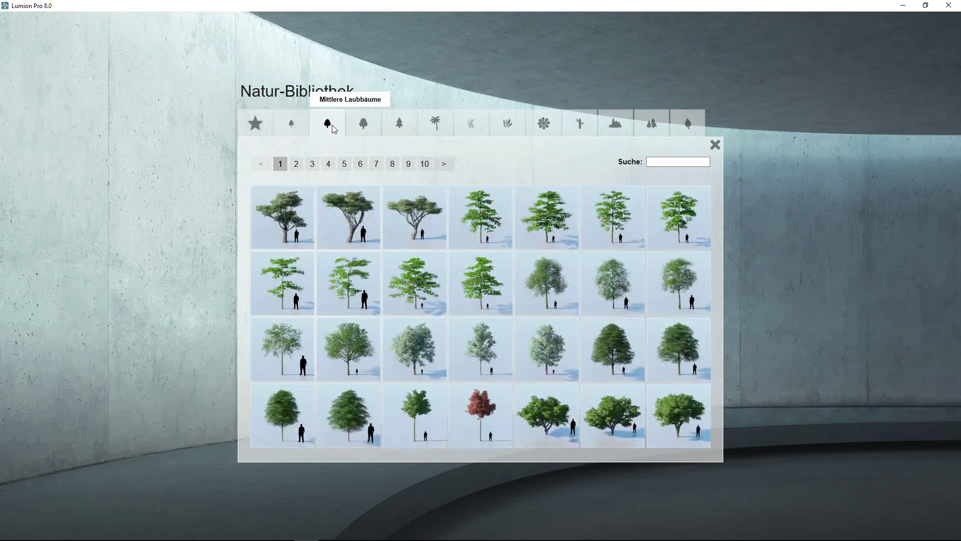
pyautogui.click(345, 165)
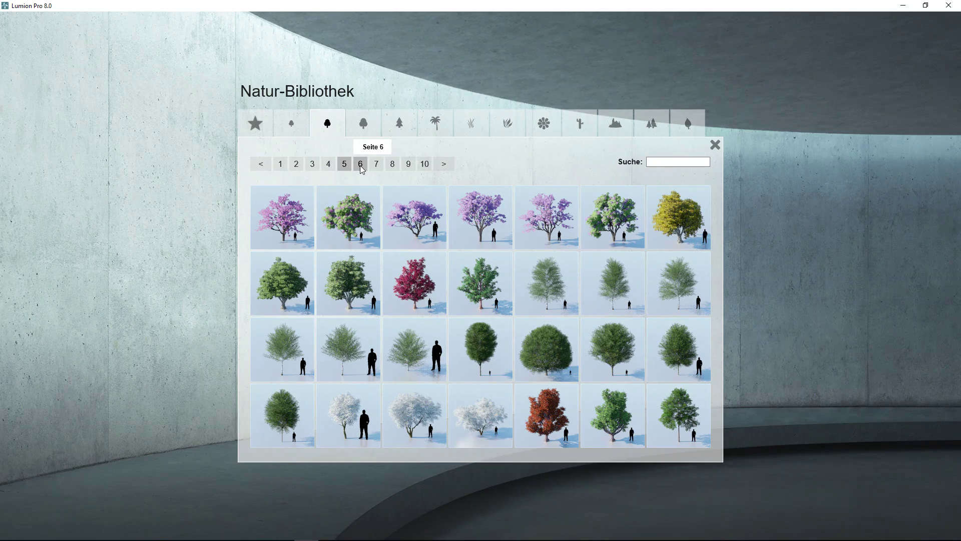
pyautogui.click(360, 165)
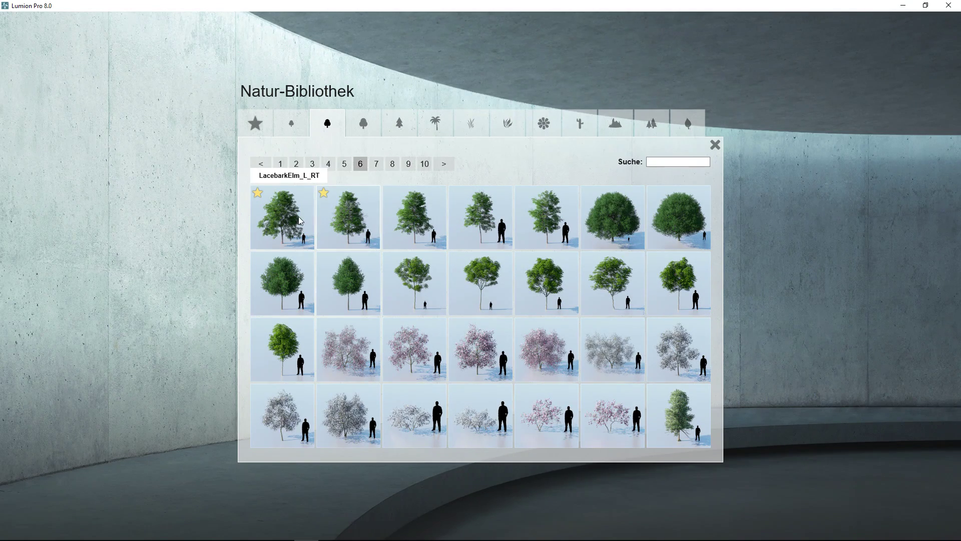
pyautogui.click(275, 220)
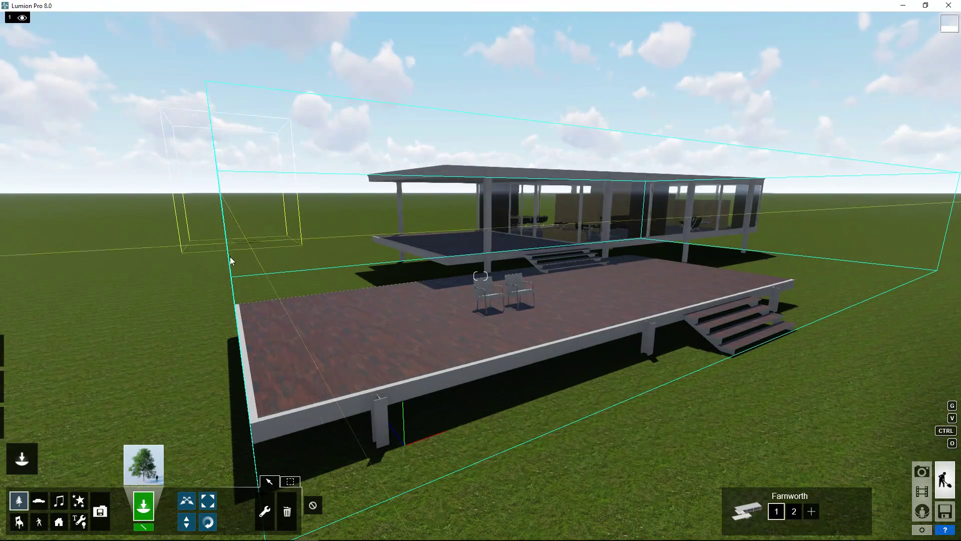
# Step: Place three Lacebark Elm trees: two left of the deck, one beyond its right end
pyautogui.click(138, 299)
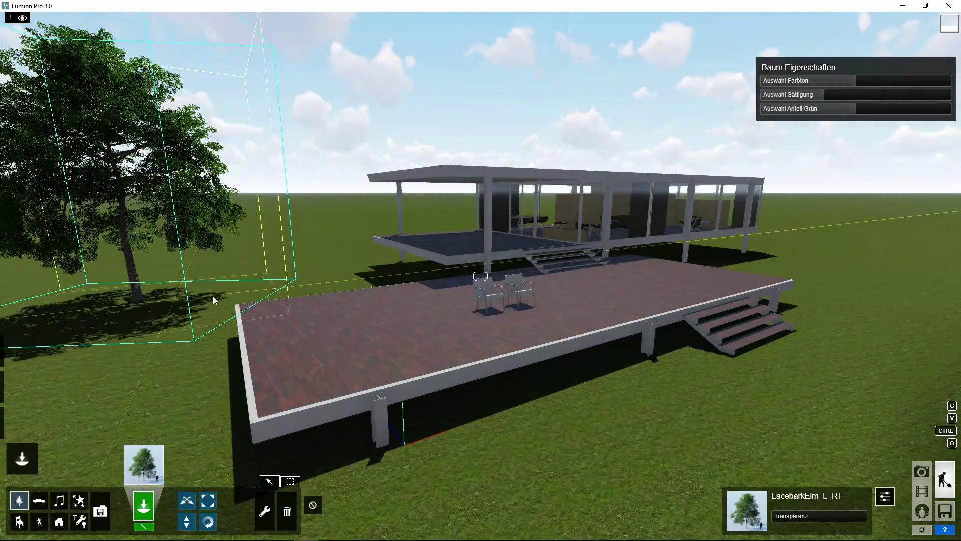
pyautogui.click(316, 284)
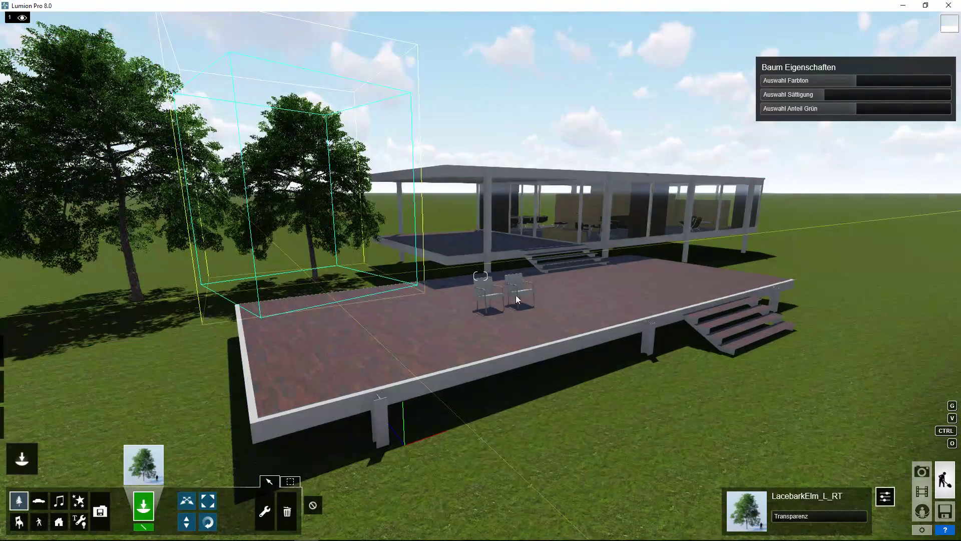
pyautogui.click(756, 268)
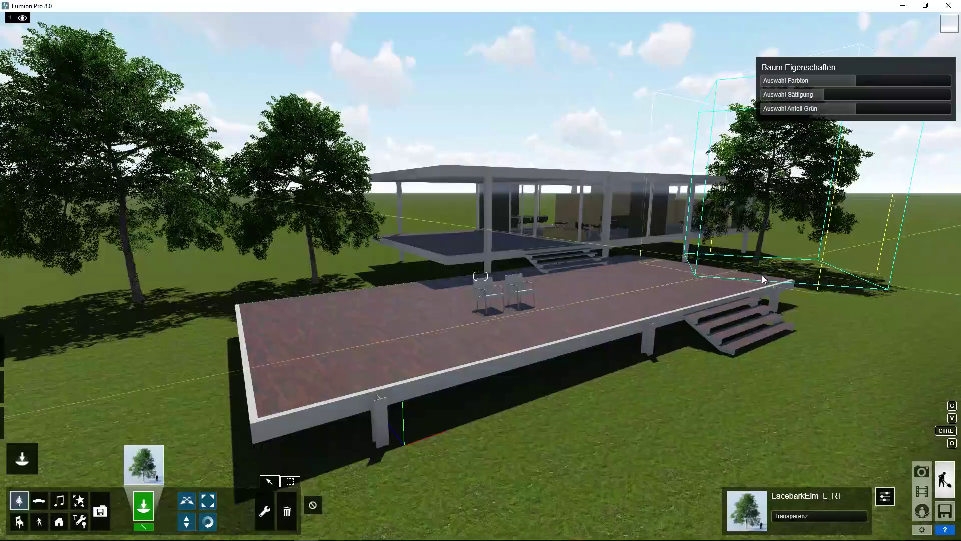